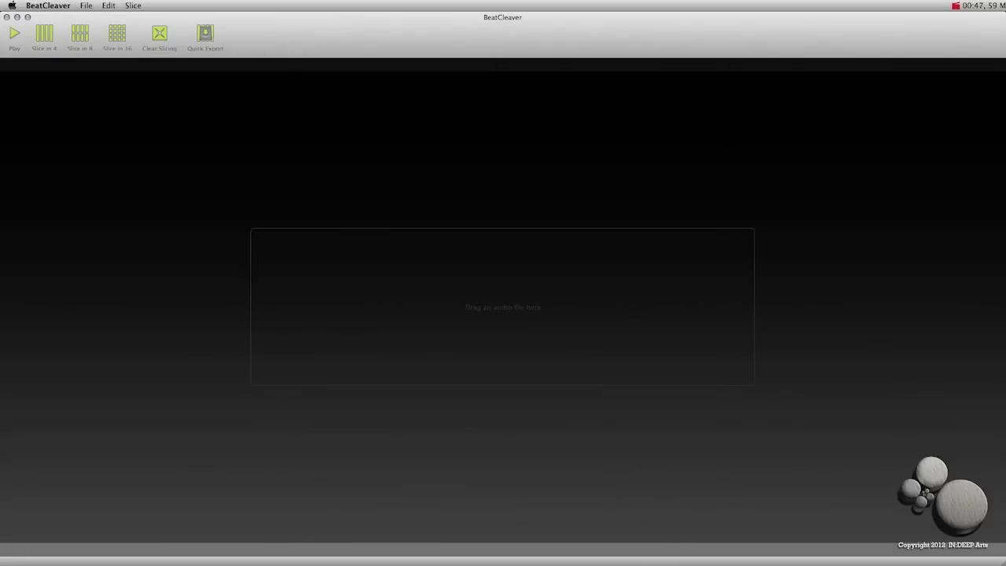
- Load "Gene Dunlap – Take Back My Love – 1983.M4A" and mark its opening section with start and end markers, from about 3.5 to 8.9 s
drag(1005, 345, 532, 275)
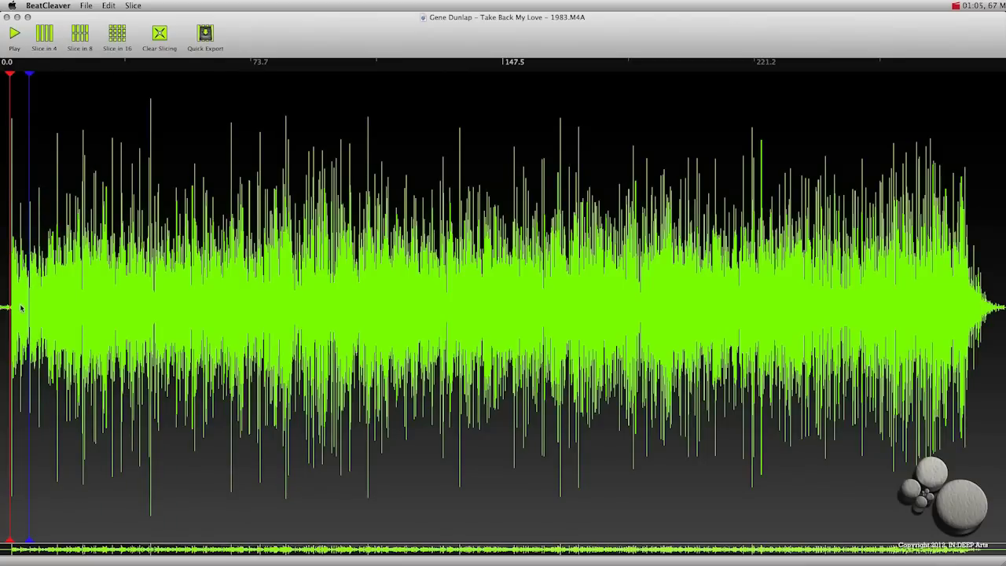
scroll(19, 306, up, 10)
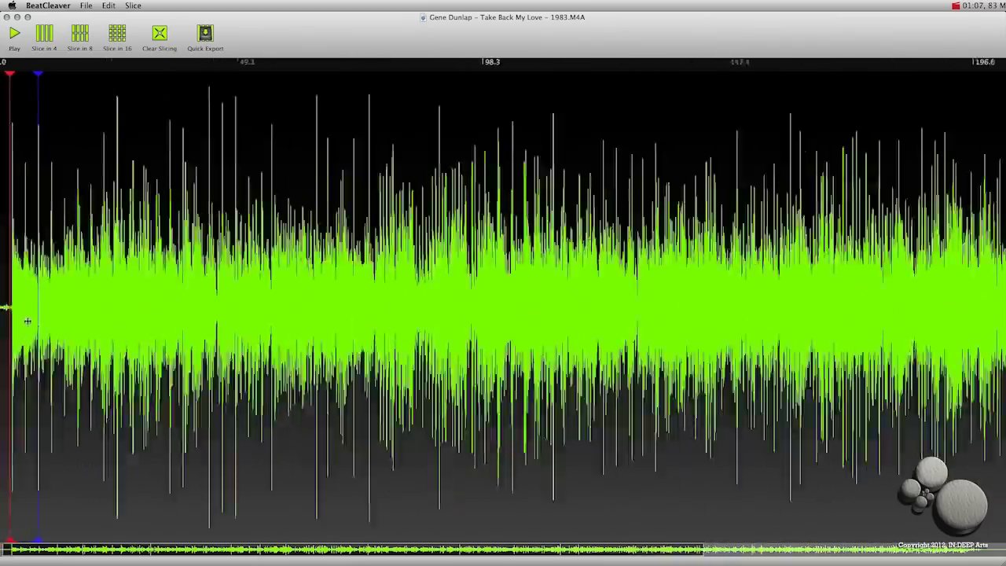
scroll(17, 314, up, 8)
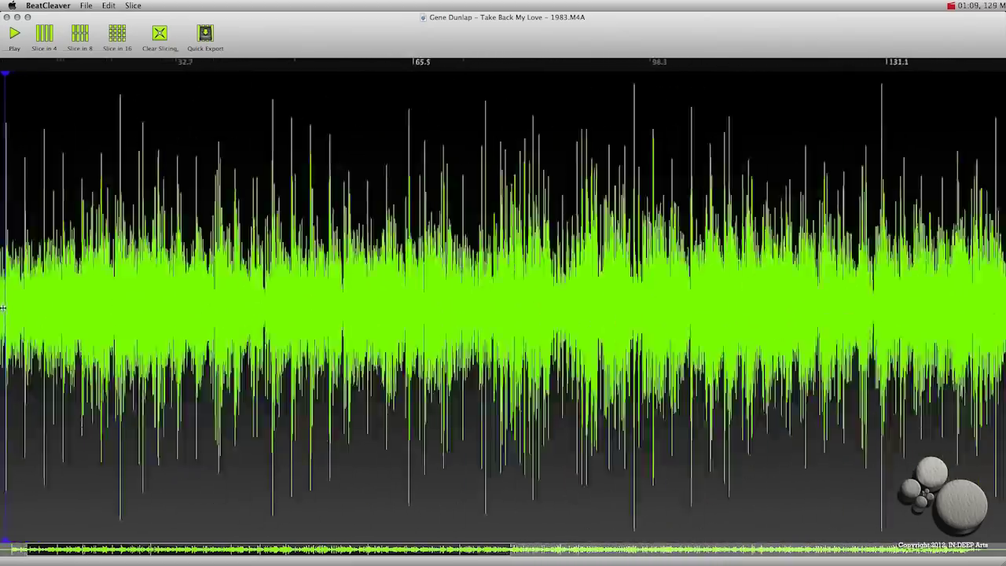
scroll(15, 321, up, 8)
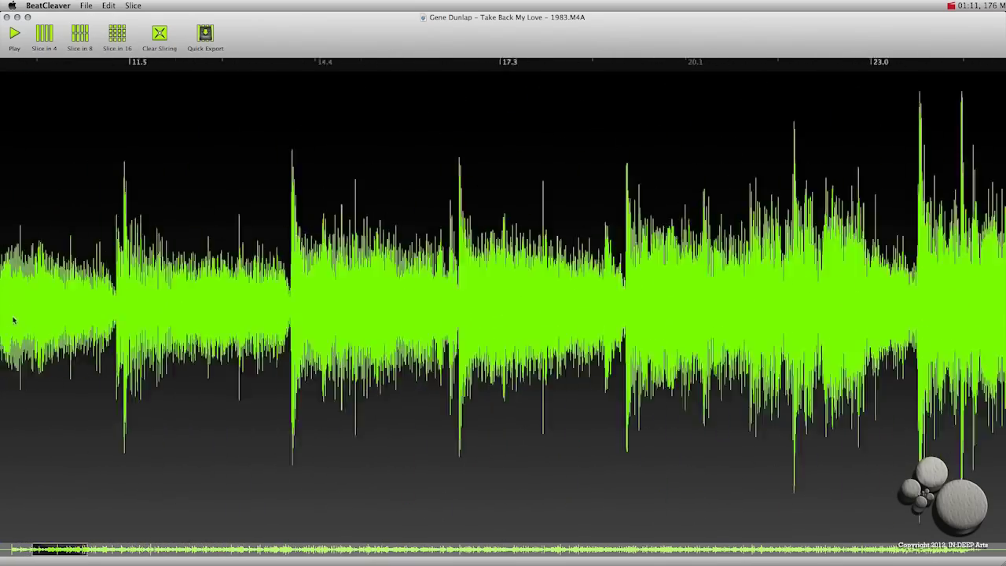
scroll(47, 311, left, 10)
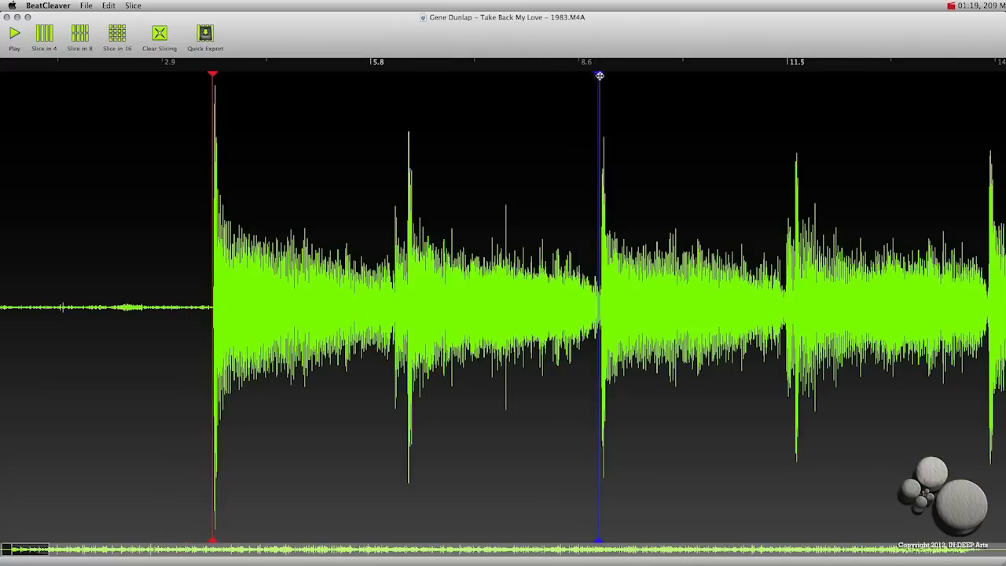
- Nudge the end marker slightly later onto the strong beat near 8.9 s and play the marked section as a loop
click(17, 39)
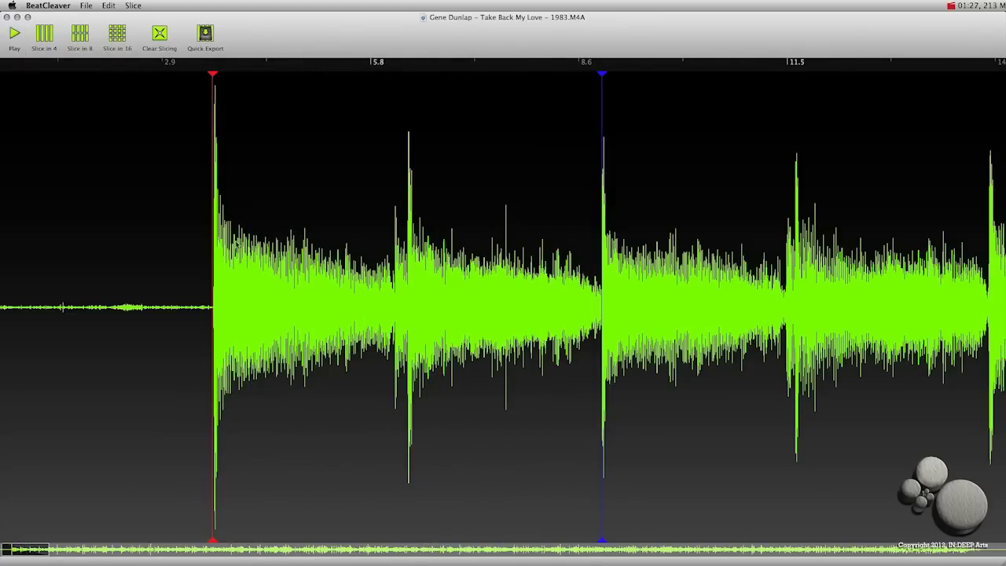
scroll(234, 253, up, 5)
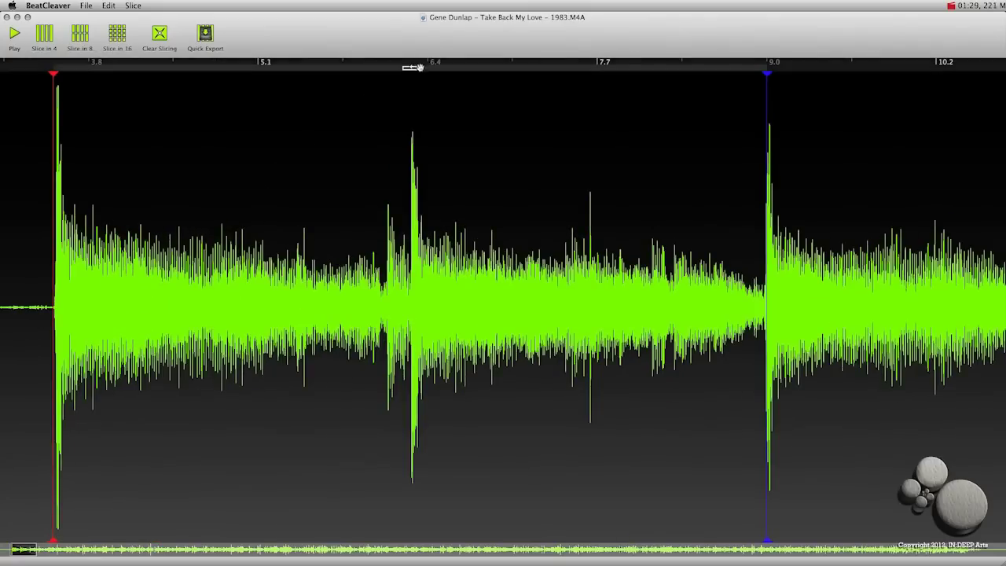
key(space)
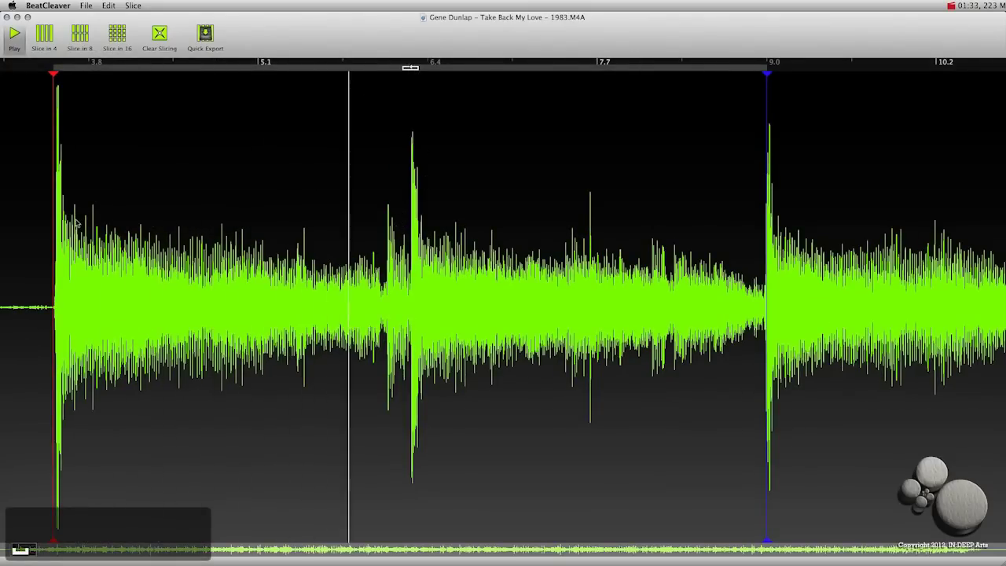
- Fine-tune the start marker to the silent point just before the first drum hit, at about 3576.4 ms
scroll(55, 298, up, 10)
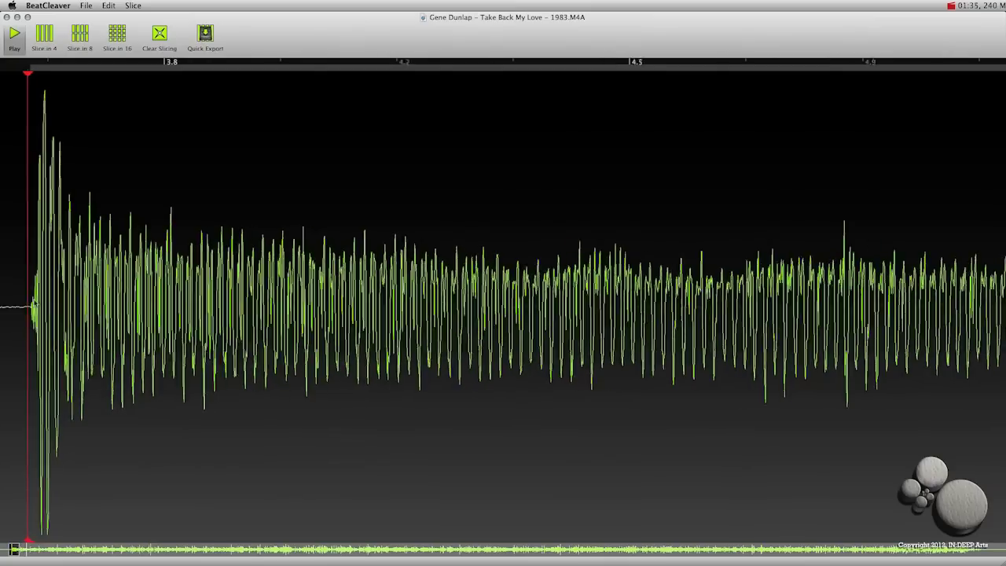
scroll(113, 315, up, 5)
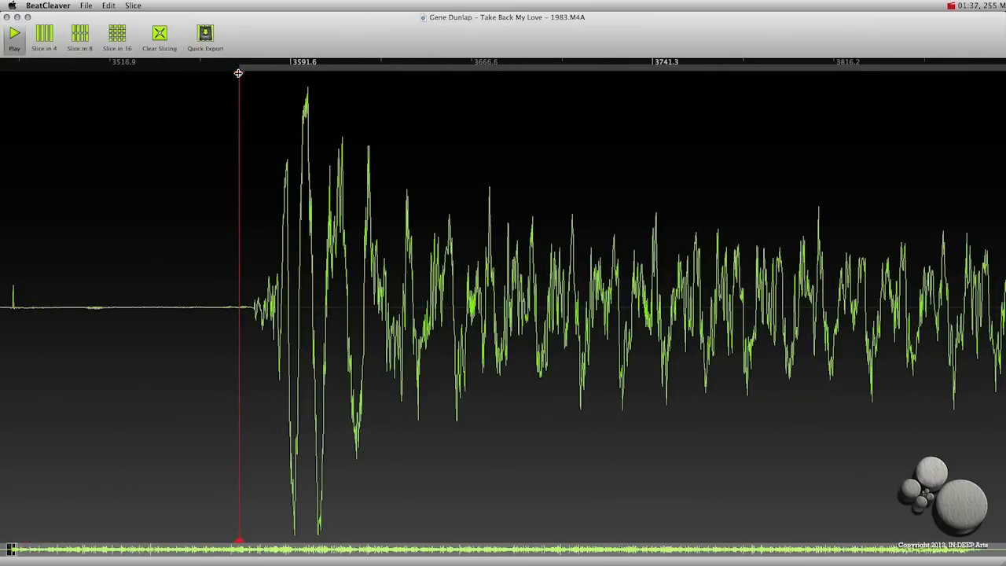
scroll(252, 108, up, 5)
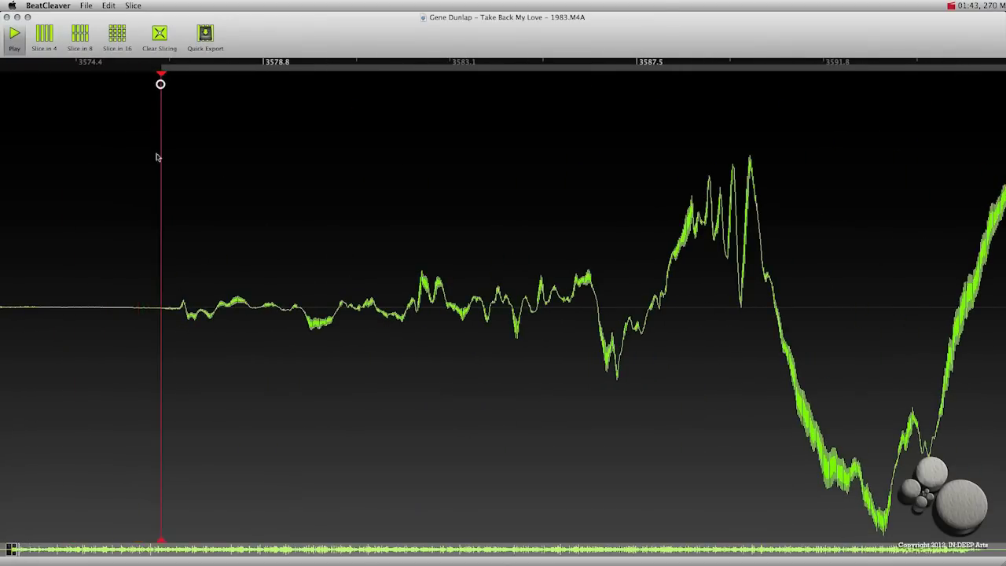
scroll(153, 301, up, 5)
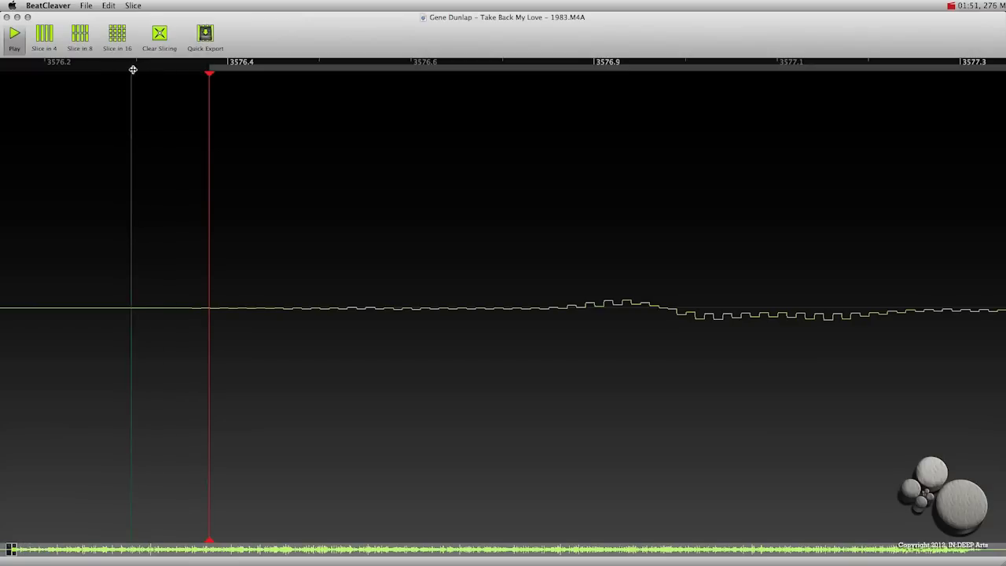
scroll(479, 256, down, 5)
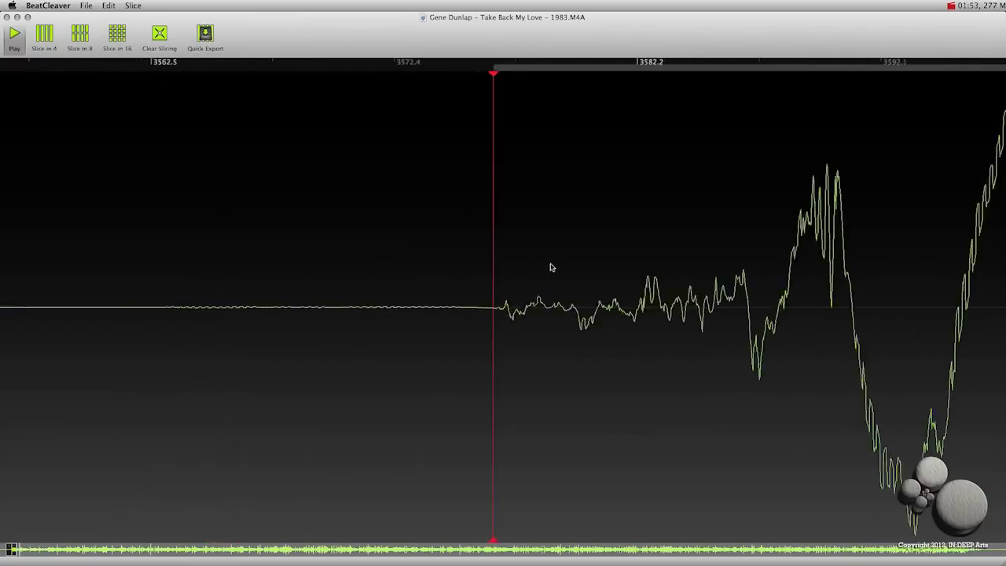
scroll(577, 253, down, 8)
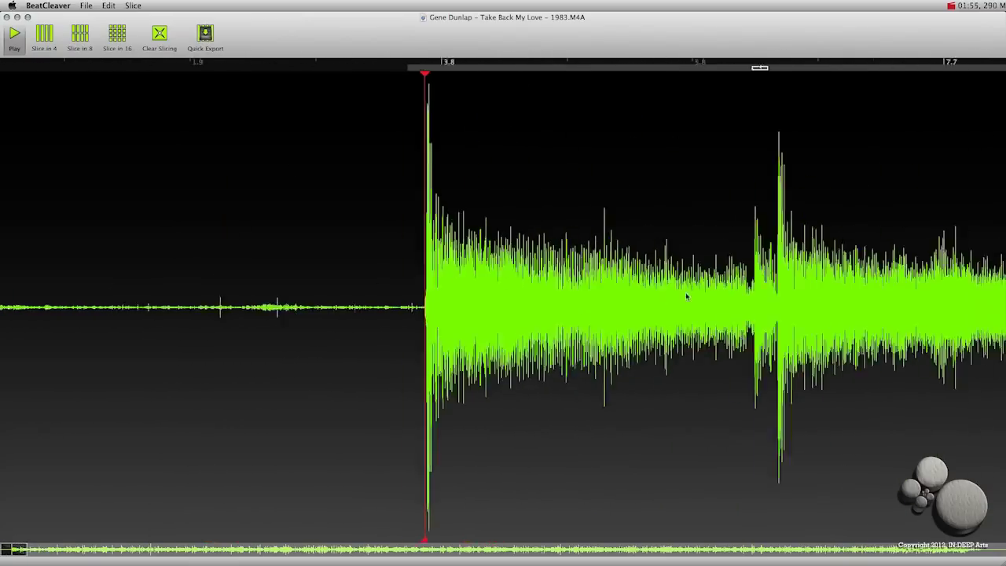
- Fine-tune the end marker to a zero crossing just before the next downbeat, at about 8930.4 ms
scroll(461, 262, up, 10)
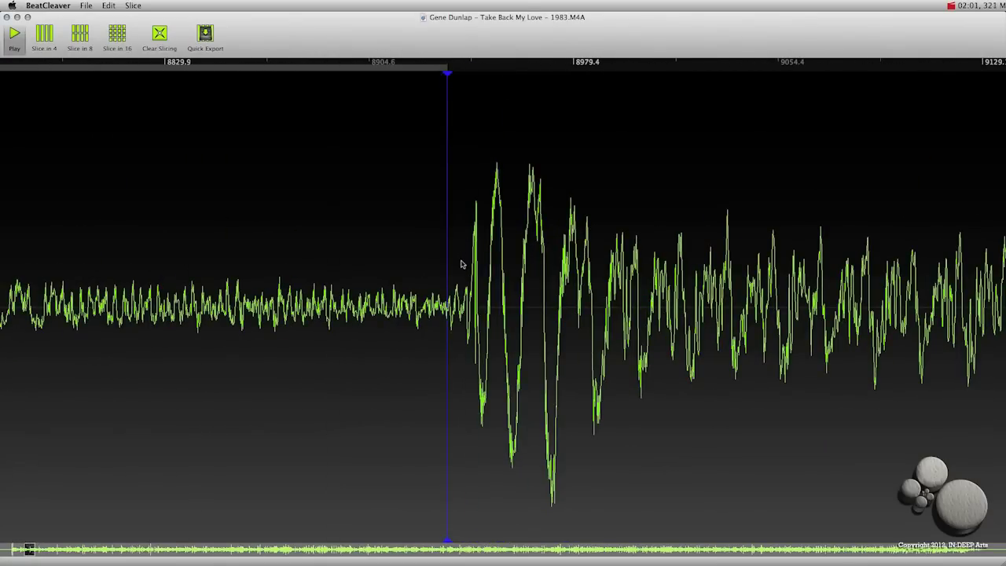
scroll(462, 265, up, 8)
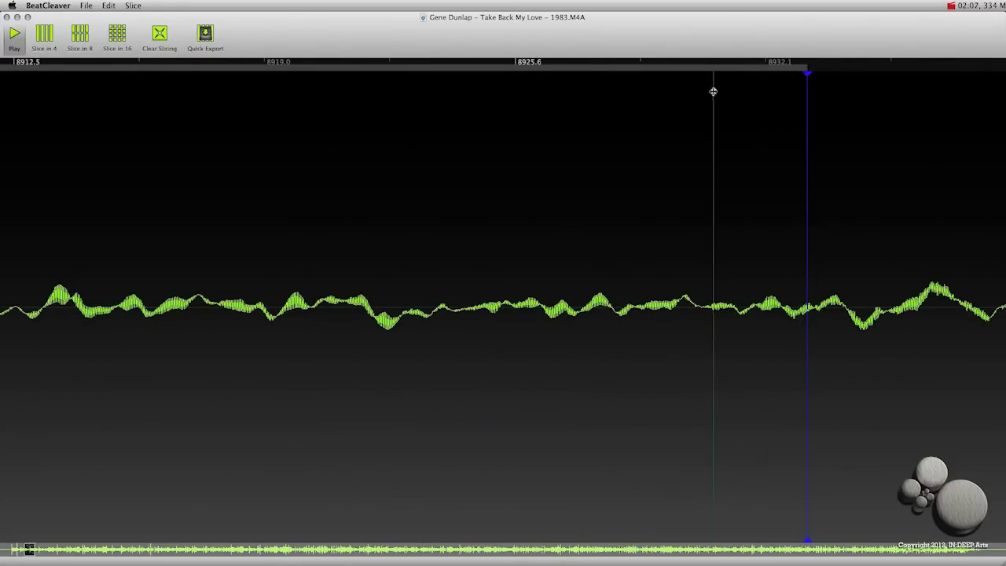
scroll(694, 273, up, 6)
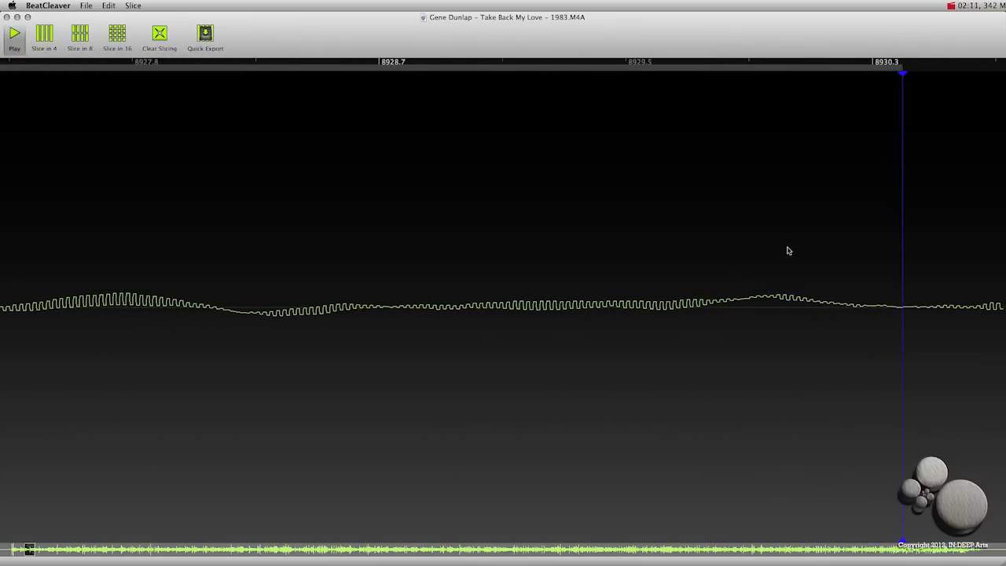
scroll(786, 249, down, 10)
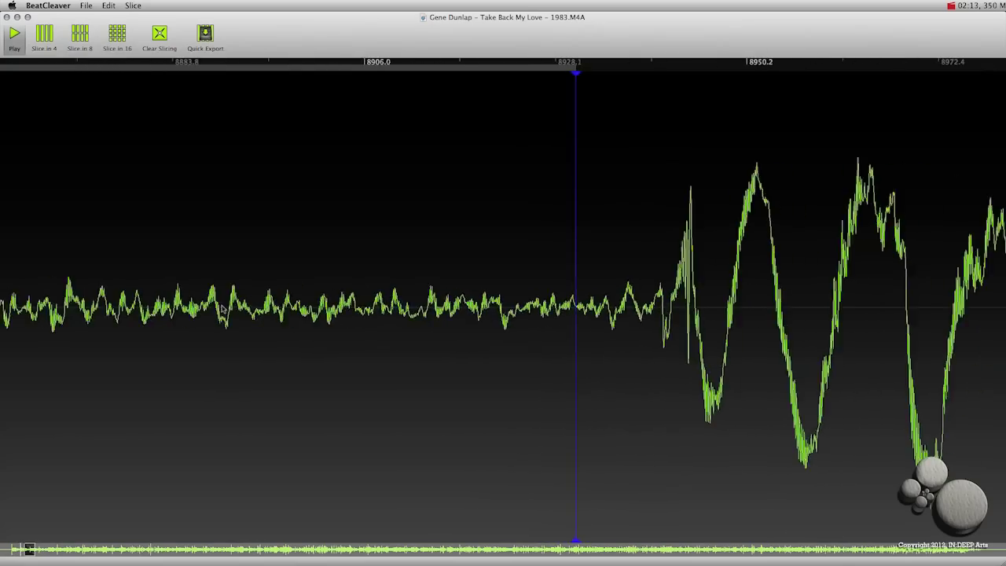
scroll(226, 308, up, 10)
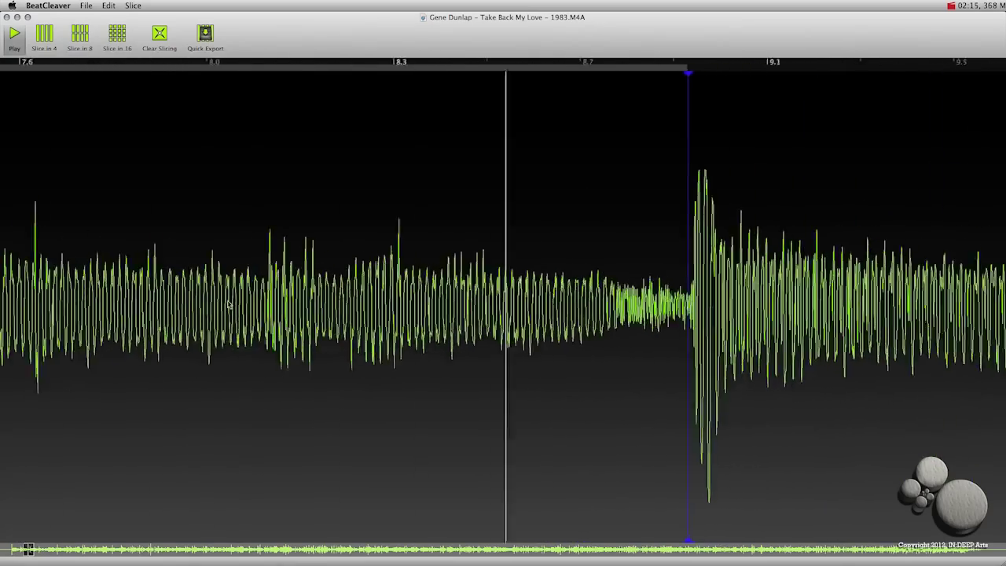
scroll(229, 304, down, 8)
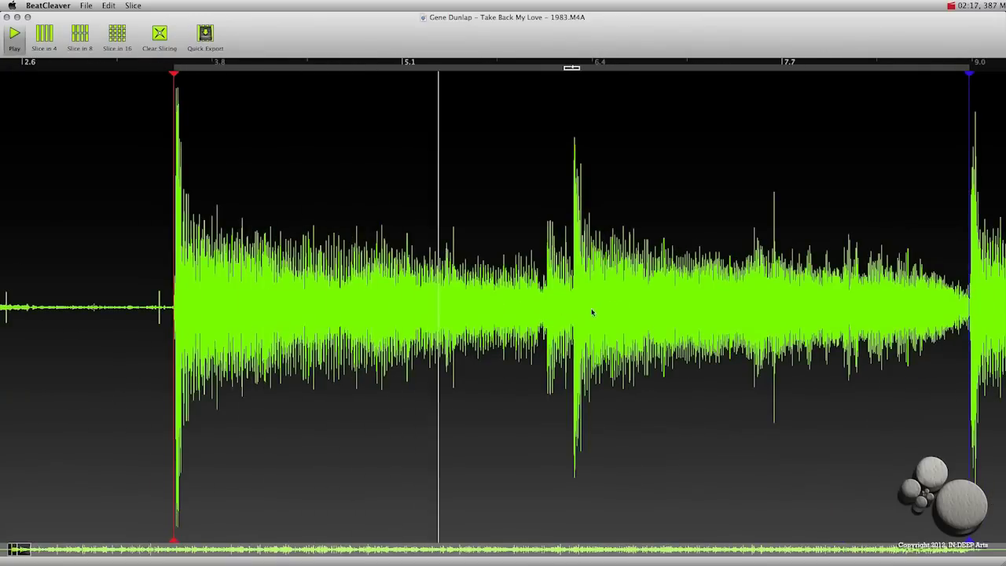
- Start saving the marked loop as a slice and create a folder named Samples inside Beat Cleaver Review
right_click(584, 305)
click(611, 327)
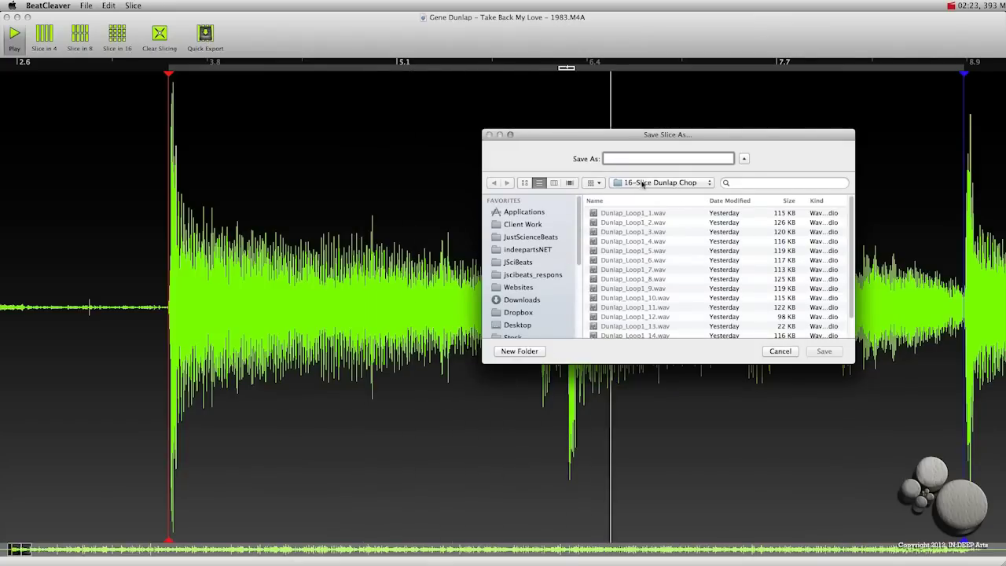
click(643, 183)
click(638, 193)
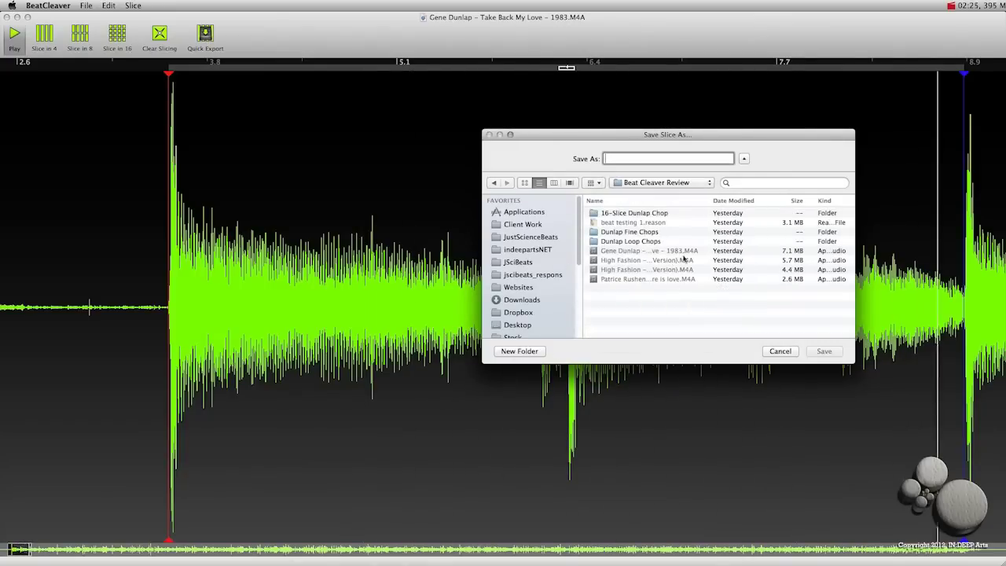
click(518, 350)
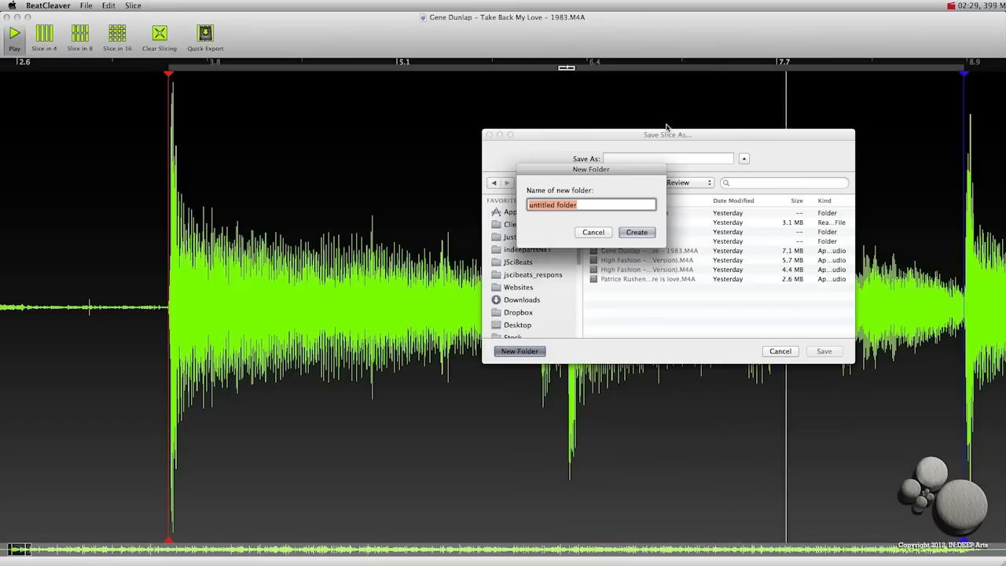
text(Sample)
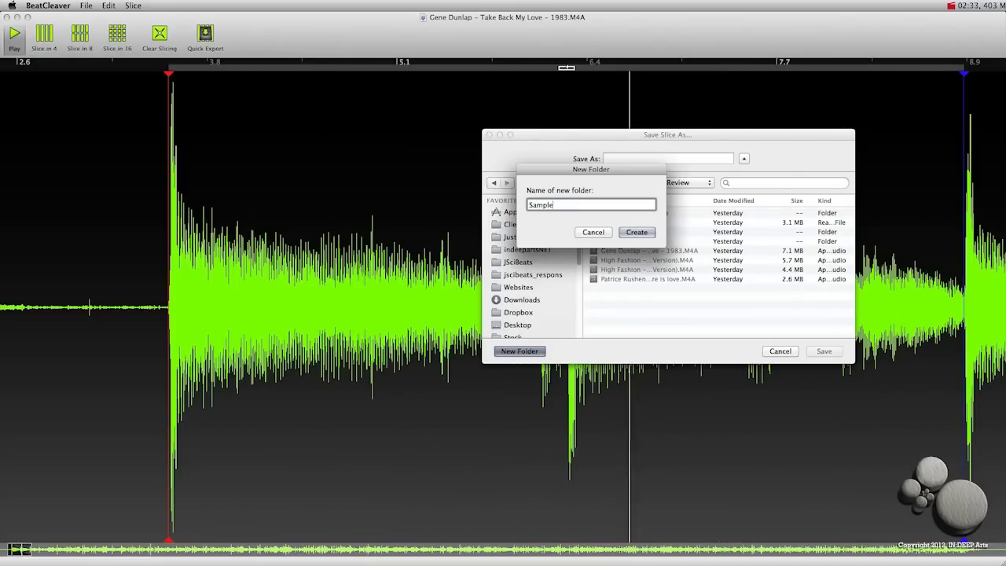
text(s)
key(Return)
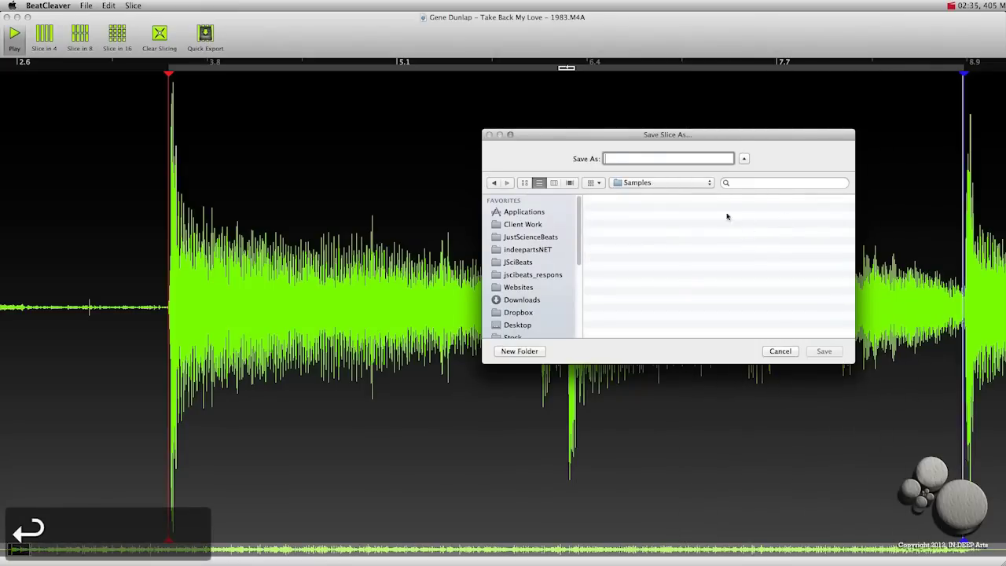
- Save the slice as MainLoop1 in the Samples folder and check the exported file in Finder
text(MainLoop1)
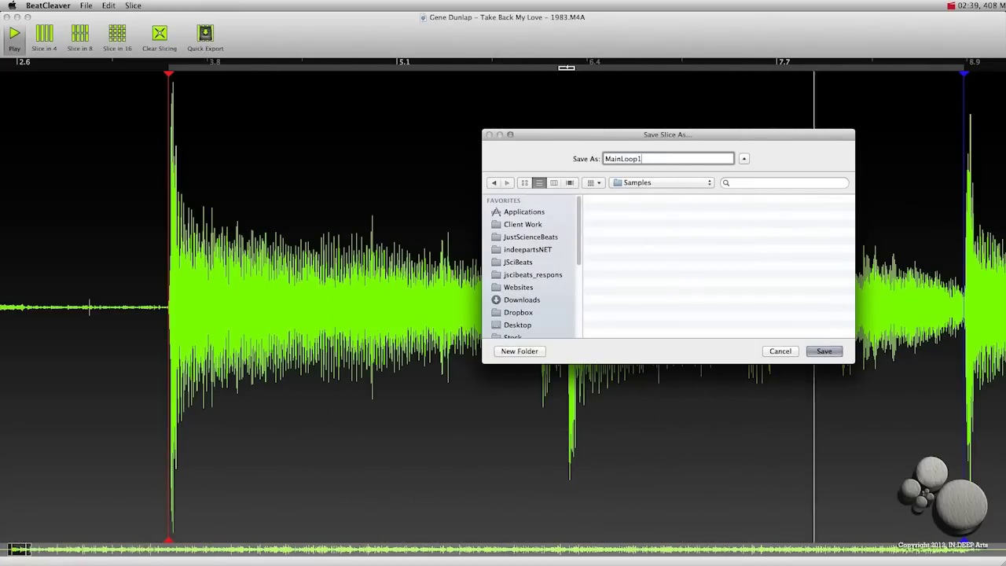
key(Return)
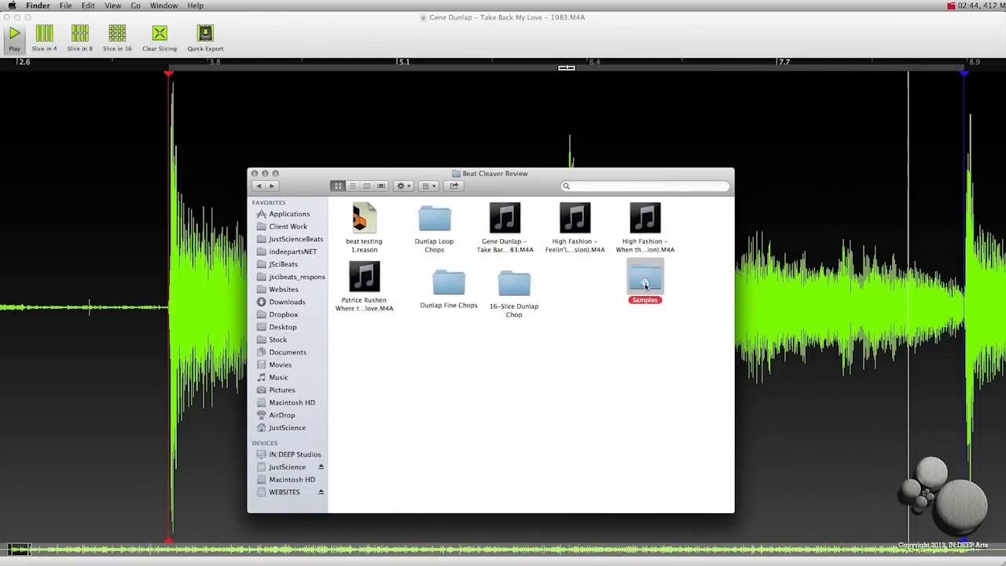
double_click(645, 275)
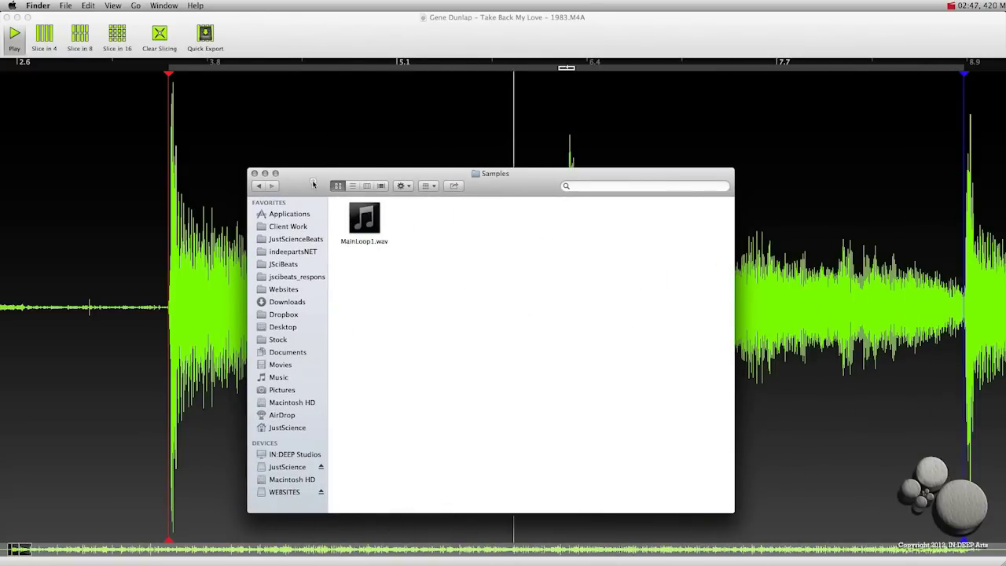
drag(313, 183, 1005, 260)
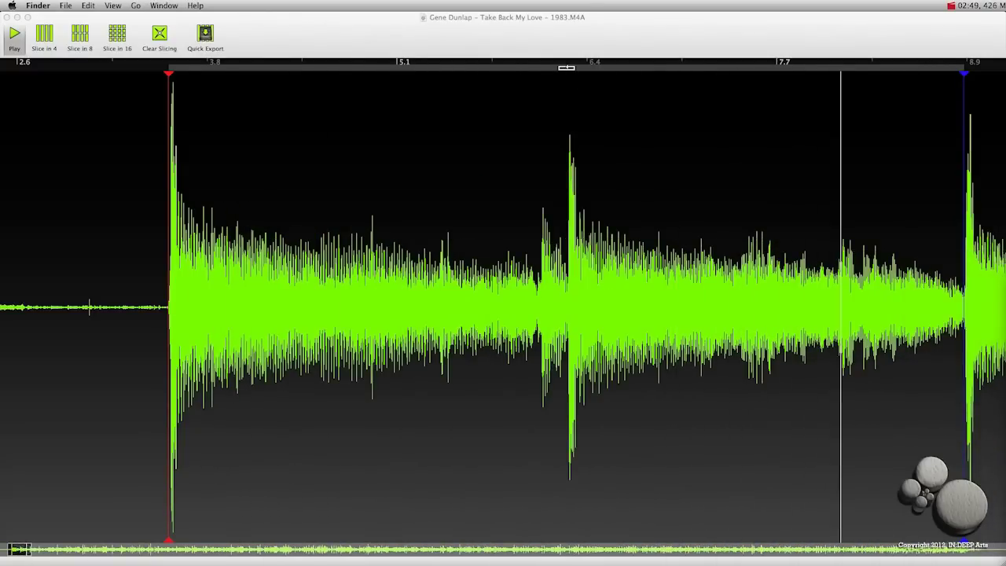
- Stop playback, divide the marked loop into 8 equal slices, and play it again
click(17, 41)
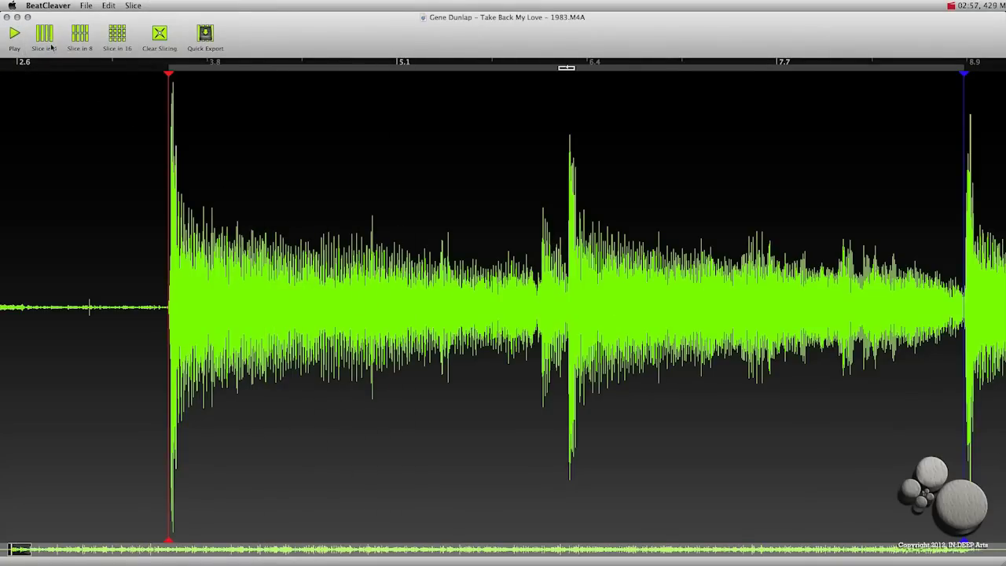
click(81, 38)
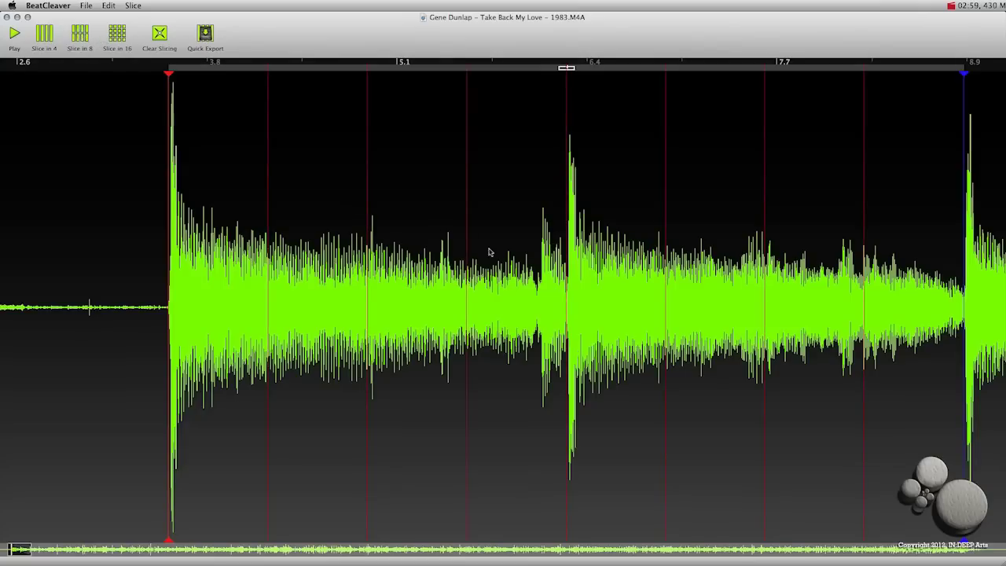
key(space)
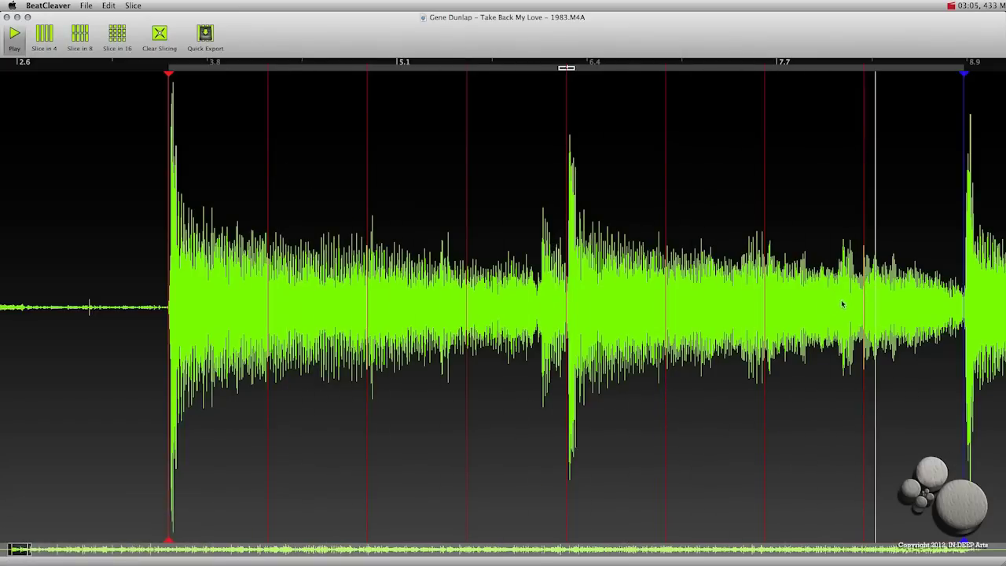
- Play the first slice and move the divider at its end to the zero crossing at about 4246.2 ms
click(212, 66)
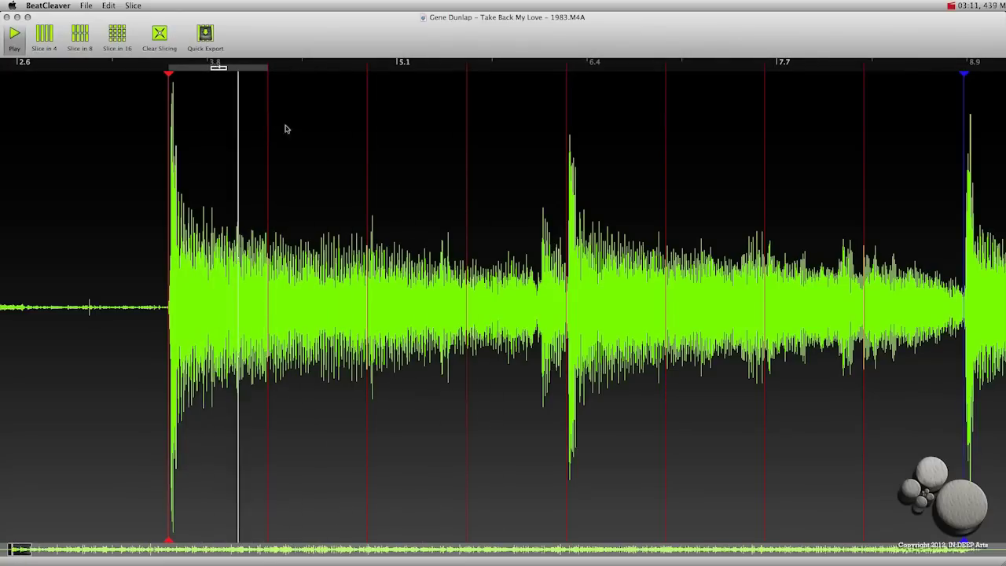
scroll(276, 276, up, 10)
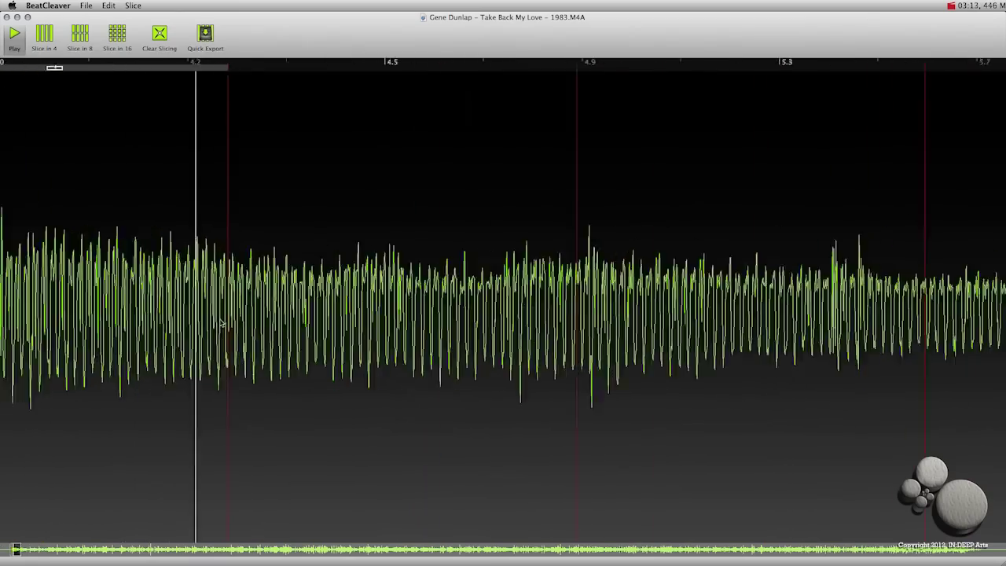
scroll(540, 205, up, 10)
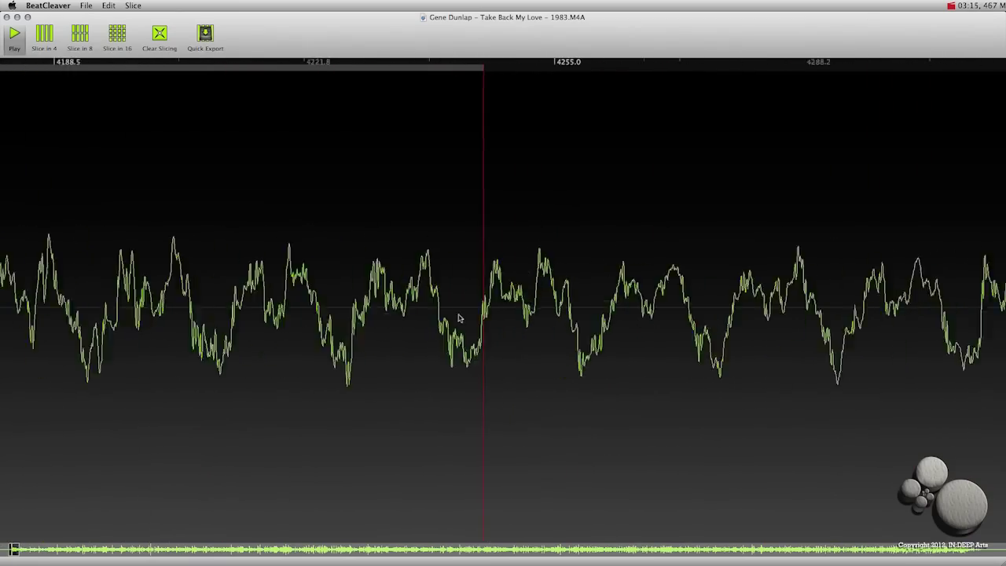
scroll(631, 301, up, 8)
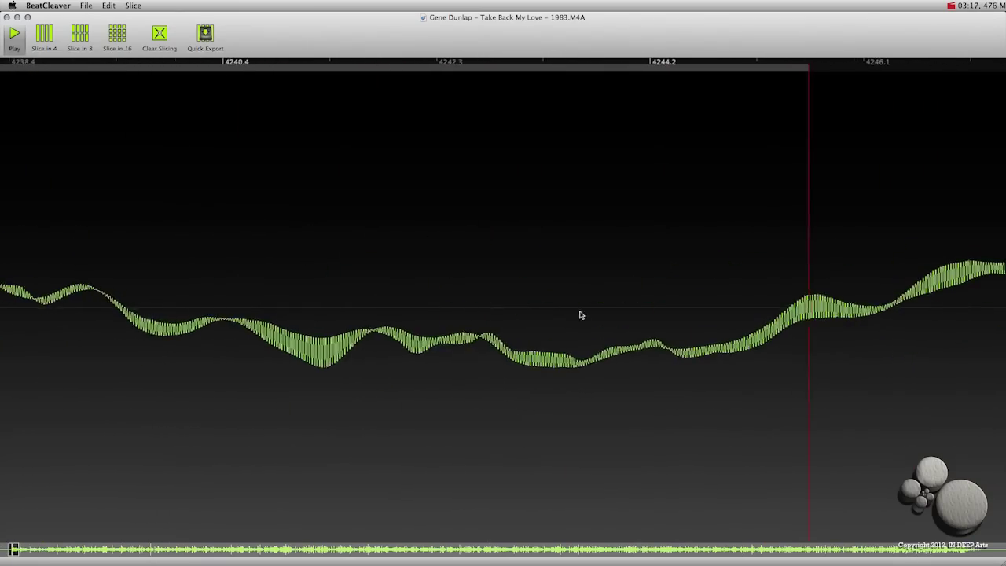
scroll(664, 173, up, 2)
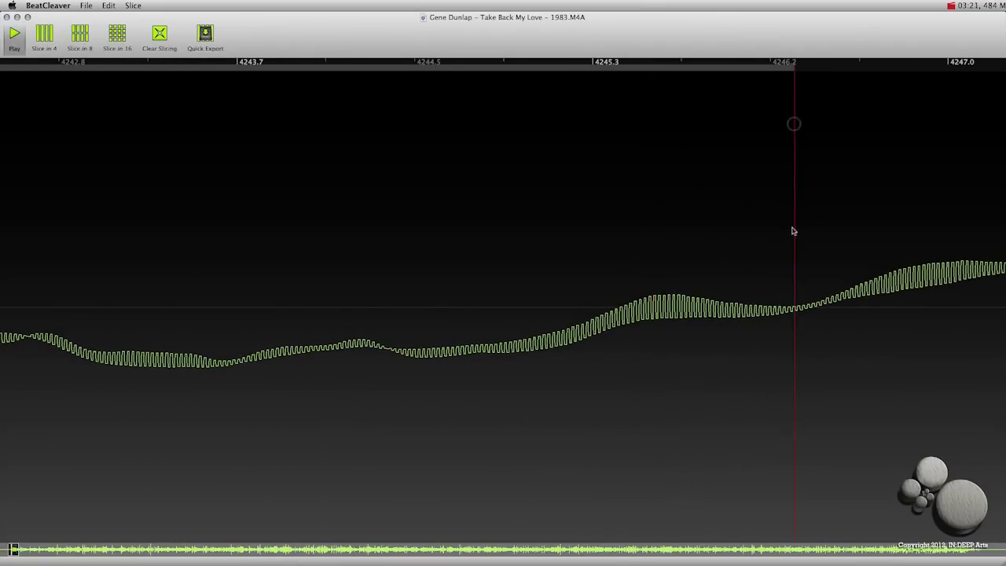
scroll(790, 265, down, 10)
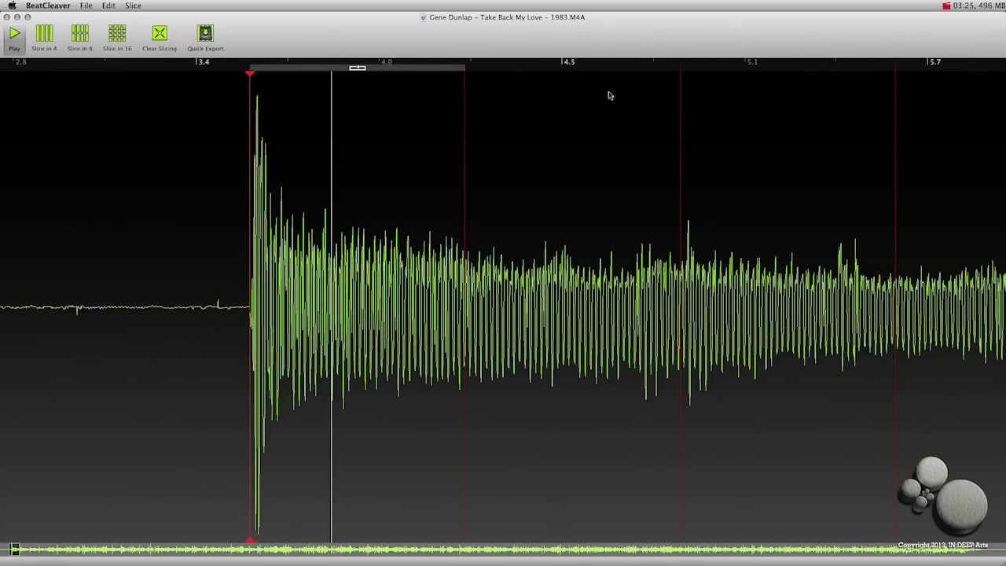
- Play the slices one after another and nudge the dividers between them slightly to line up with the beats
click(571, 66)
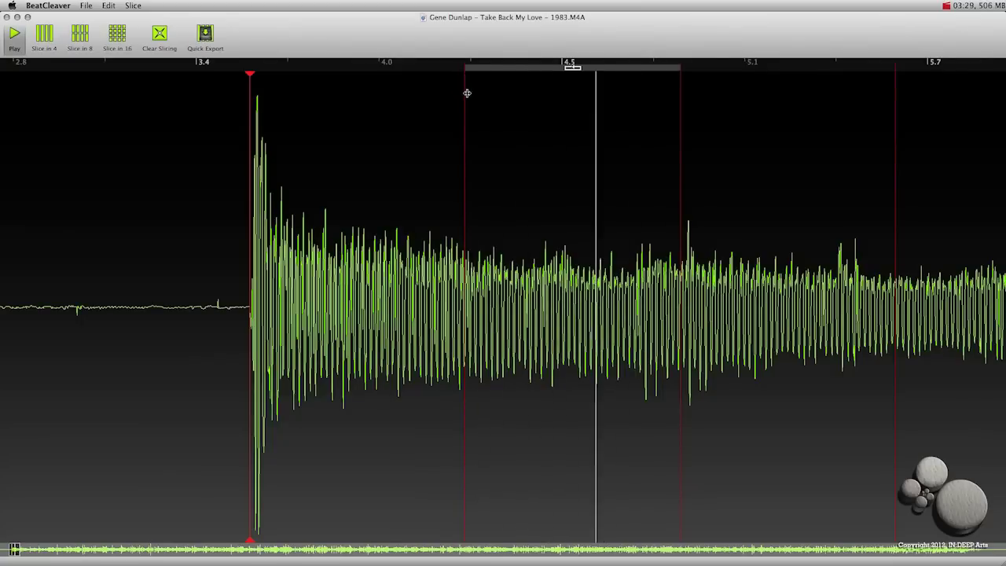
drag(464, 94, 472, 128)
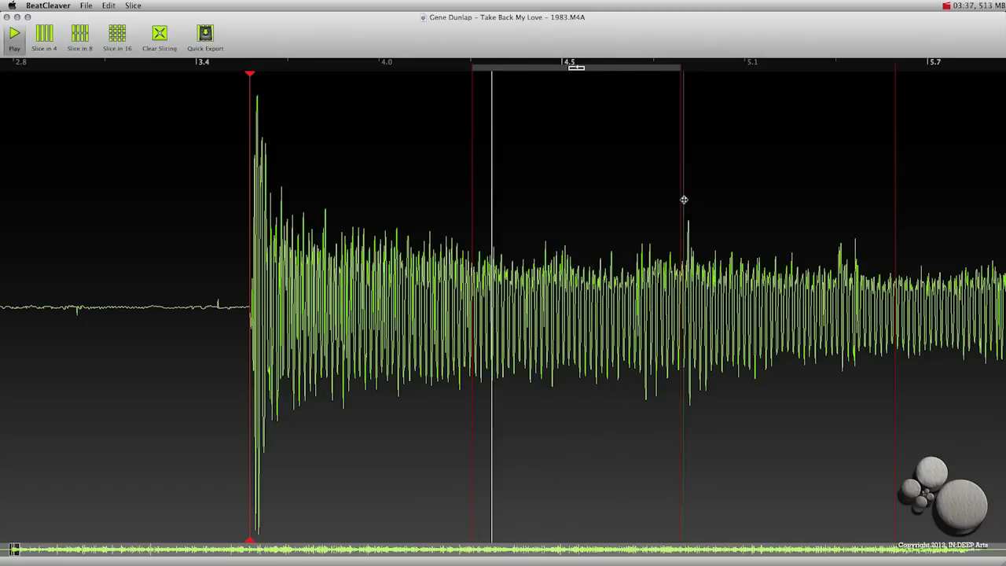
click(768, 164)
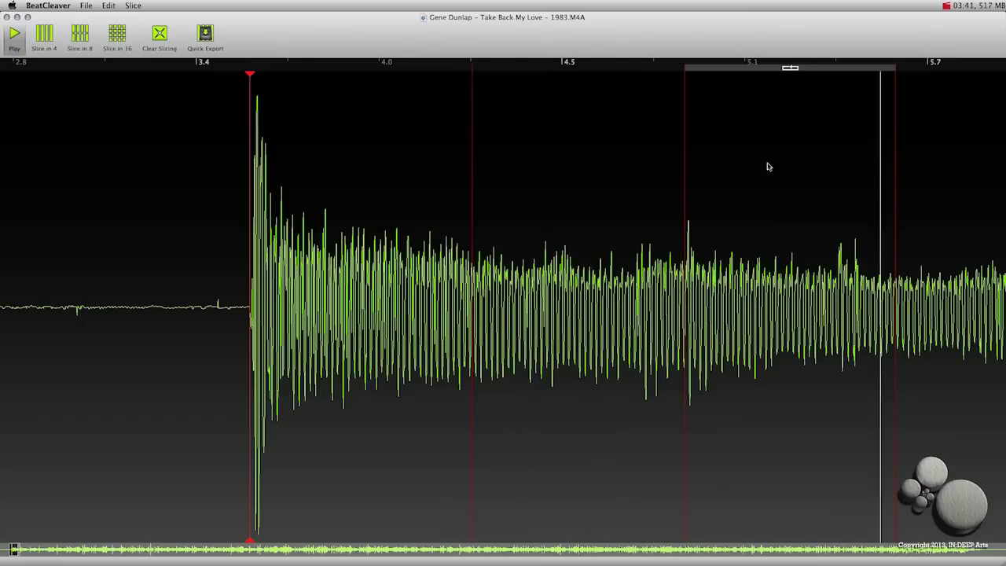
scroll(440, 105, right, 5)
click(424, 134)
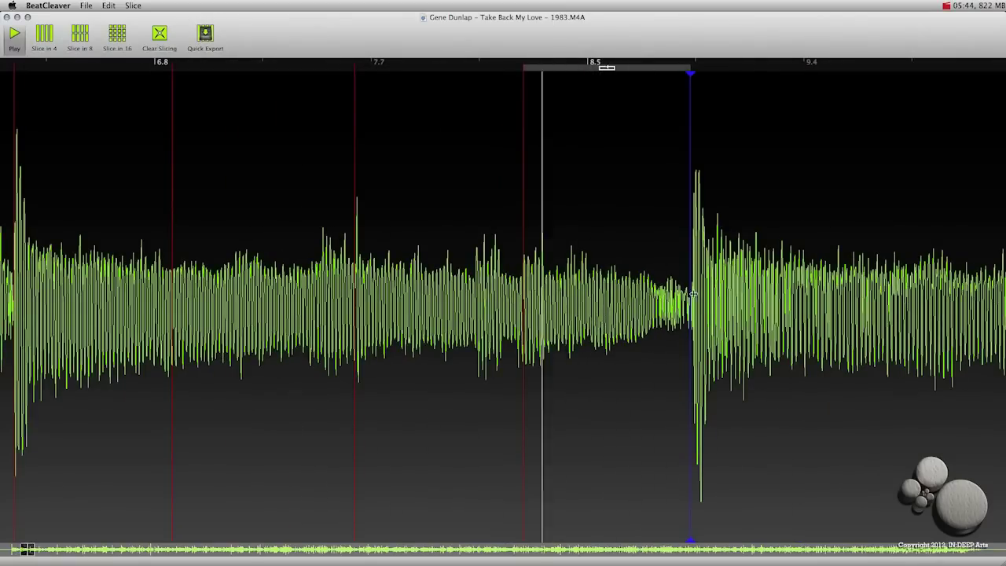
- Examine the loop's end marker at its zero crossing, view the whole sliced loop, and stop playback
scroll(690, 295, up, 5)
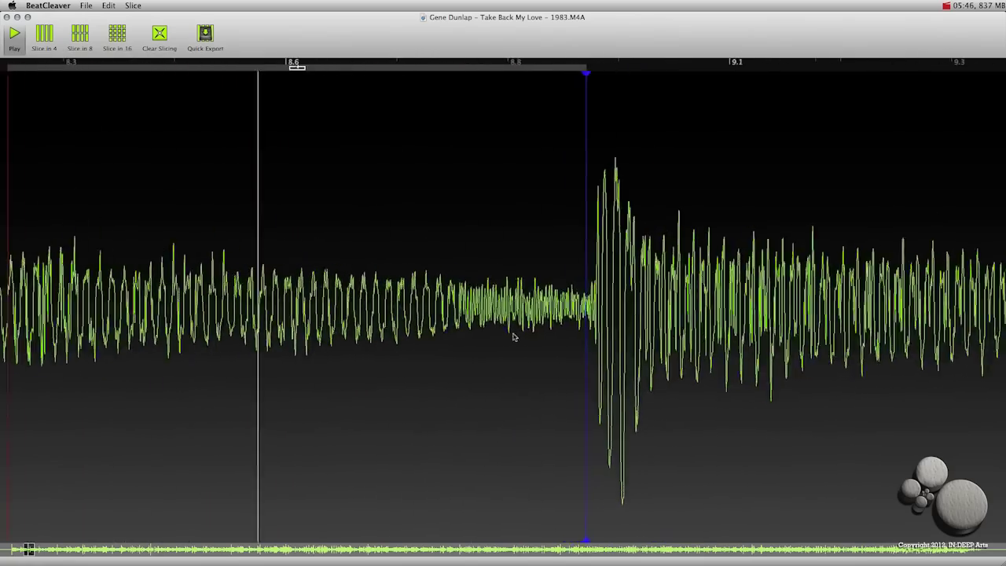
scroll(564, 338, up, 10)
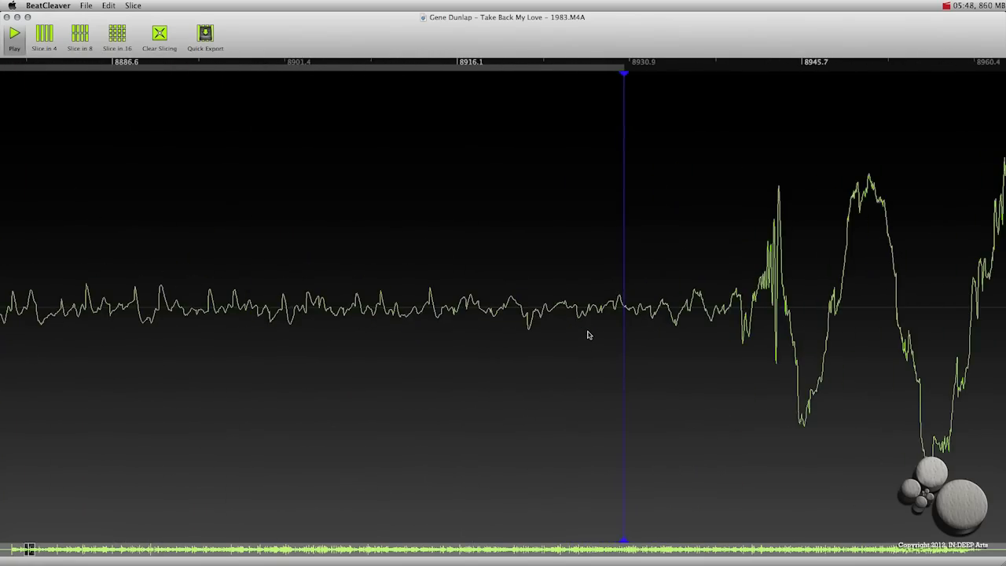
scroll(588, 335, down, 10)
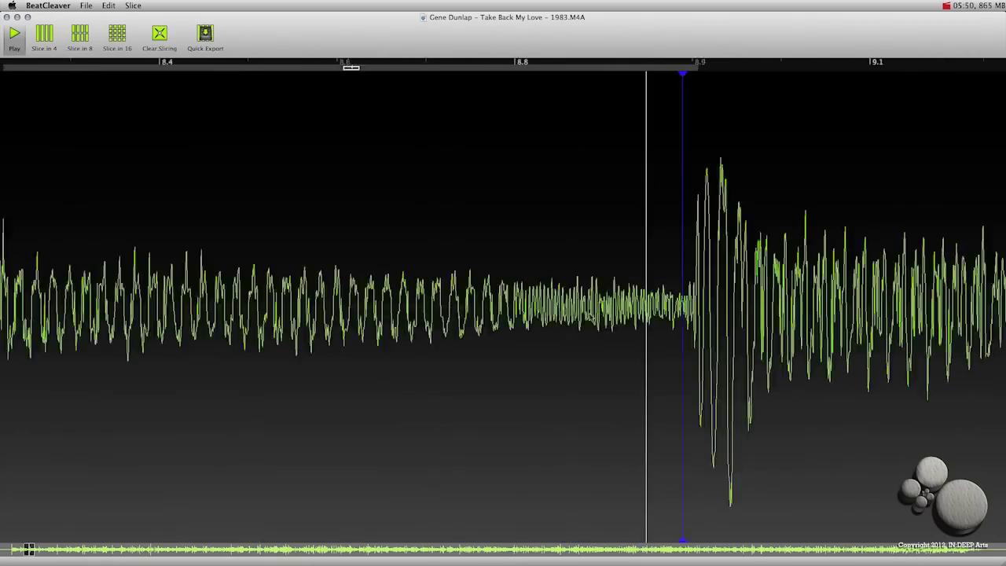
scroll(586, 316, down, 10)
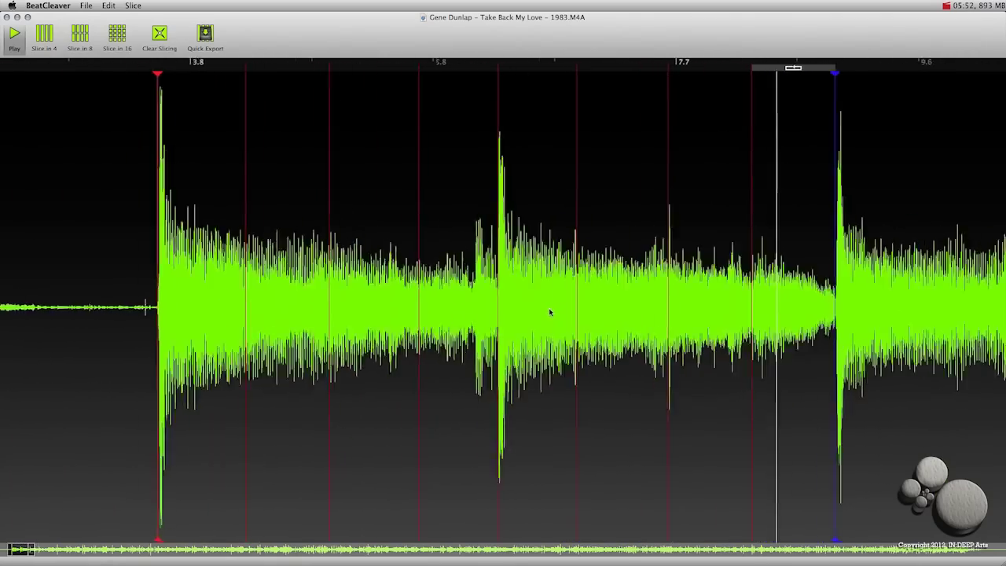
scroll(550, 313, right, 3)
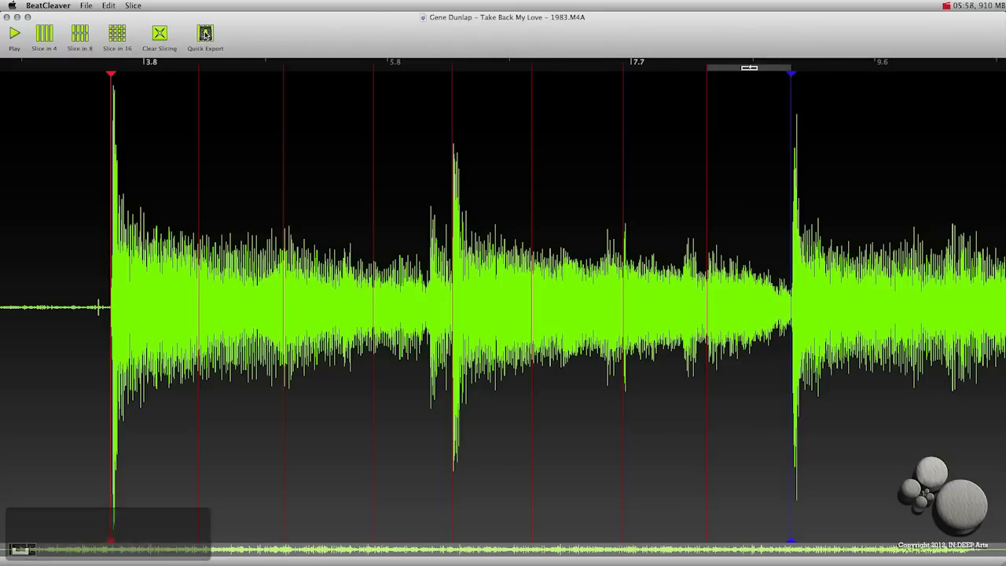
- Export all eight slices with Quick Export and show the Beat Cleaver Review folder in Finder
mouse_move(214, 66)
key(super+Tab)
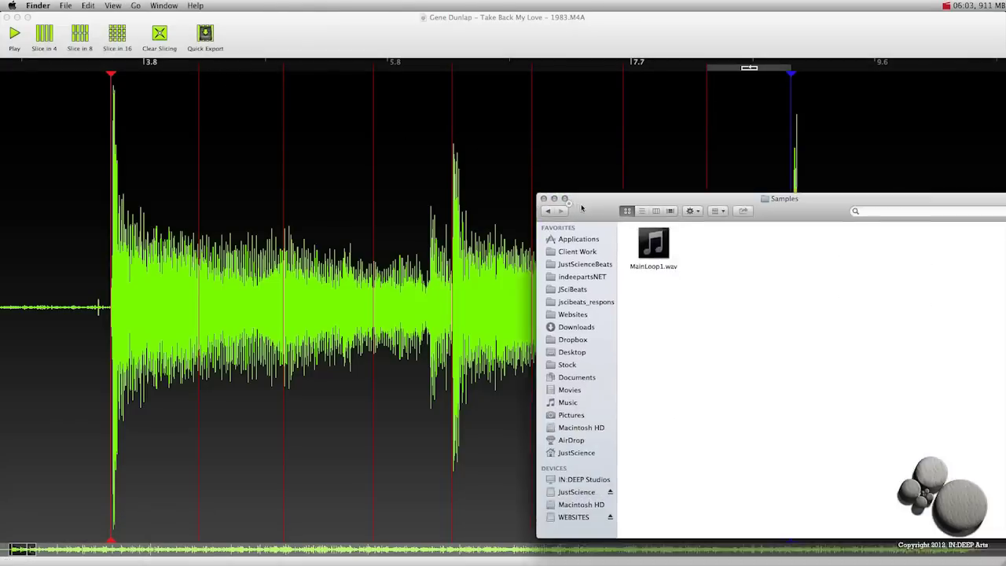
click(410, 200)
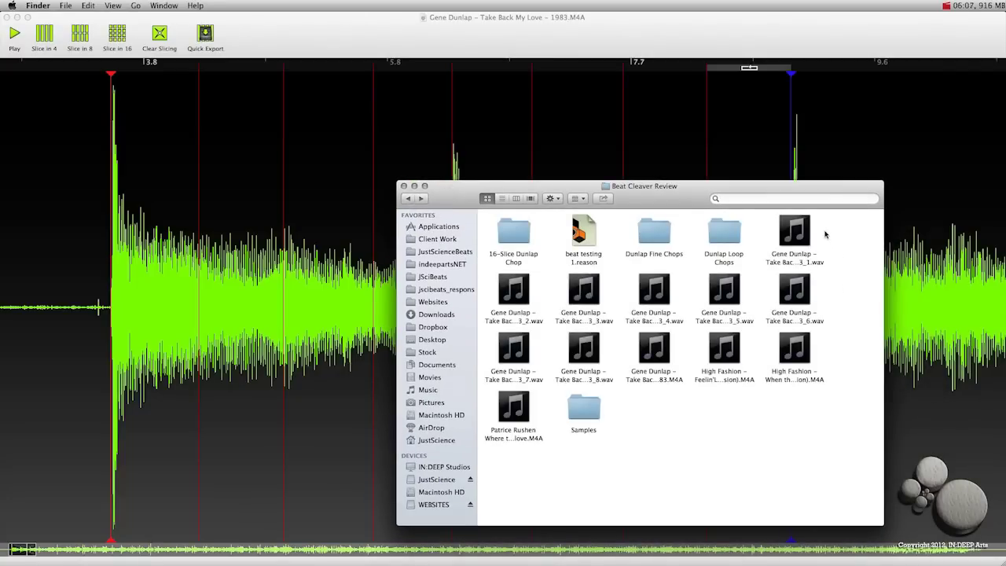
- Move the eight exported slice WAV files into the Samples folder and open that folder
drag(818, 254, 496, 299)
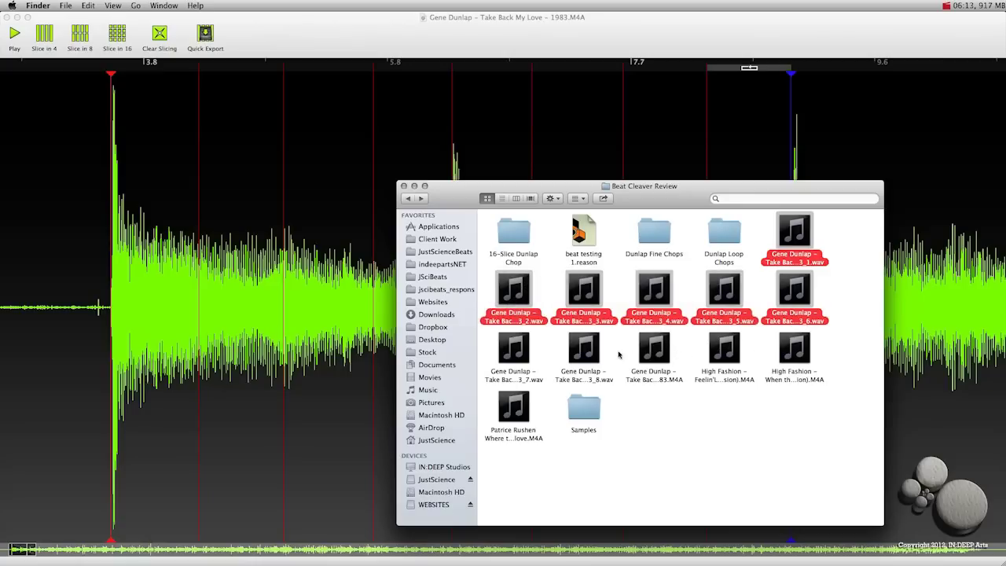
drag(616, 351, 513, 346)
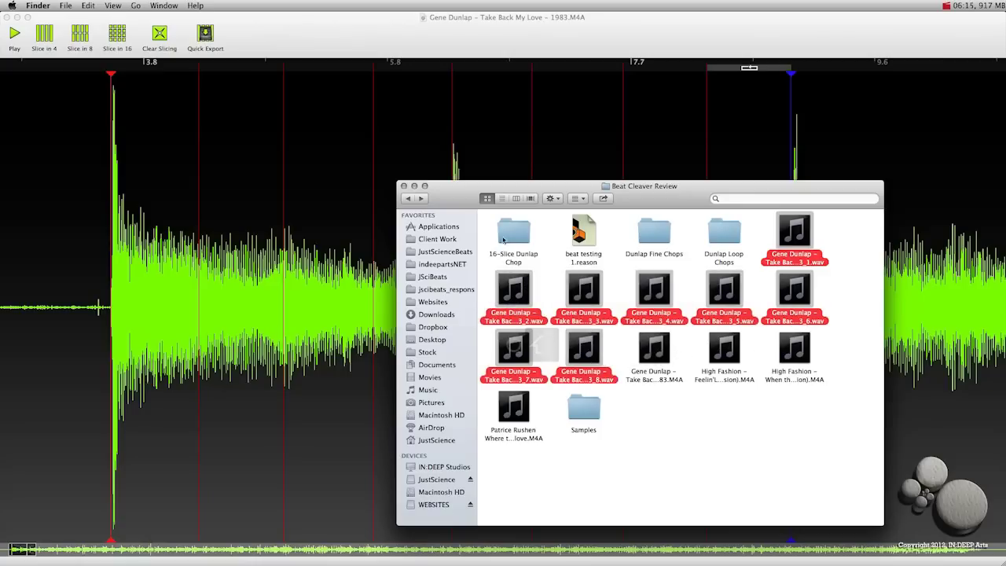
drag(583, 354, 584, 406)
double_click(584, 408)
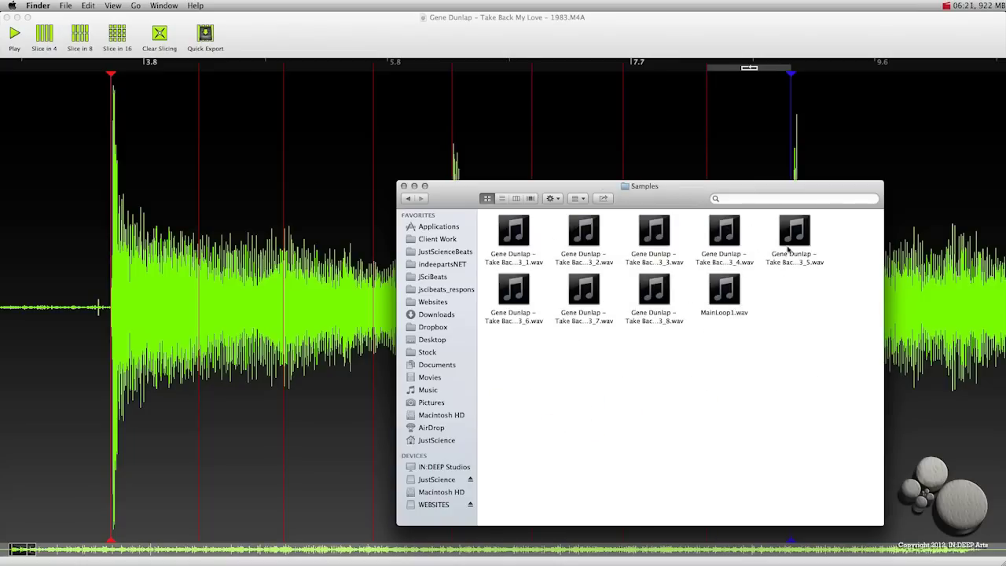
- Group the eight slice files in Samples into a new folder named Loop1 Chops, leaving MainLoop1.wav outside it
drag(807, 241, 496, 250)
drag(699, 346, 513, 305)
right_click(513, 303)
click(527, 304)
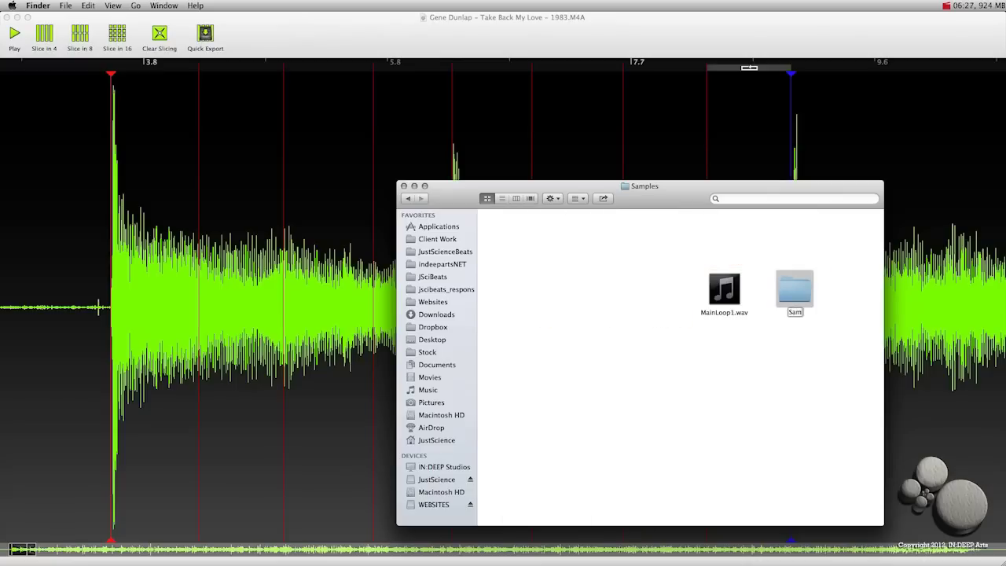
key(shift+Up)
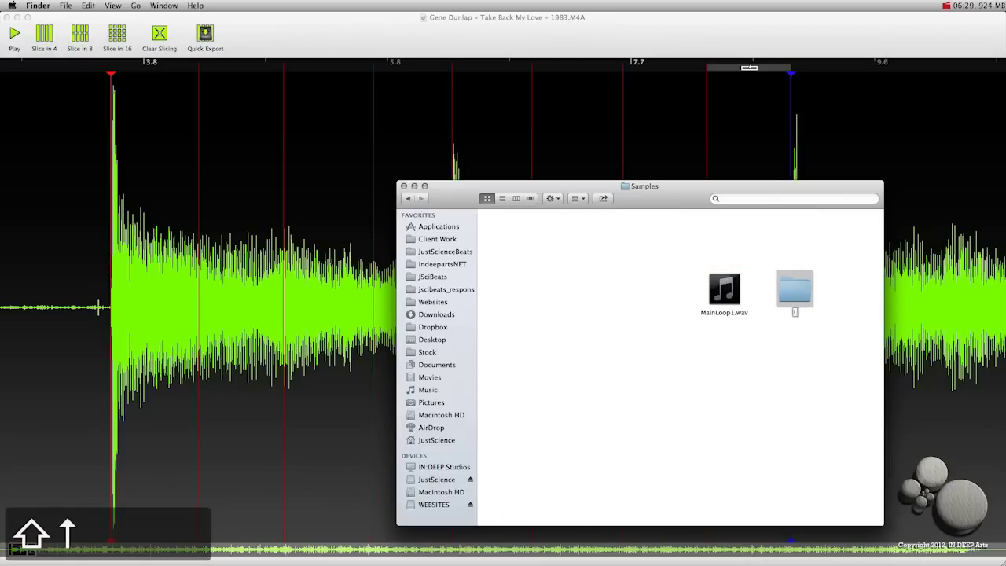
text(Chops)
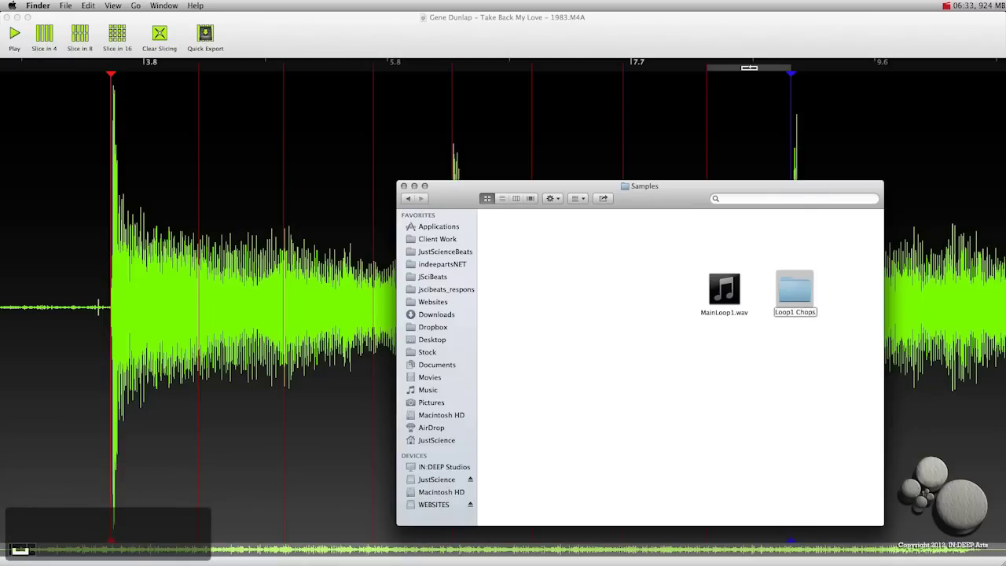
key(Return)
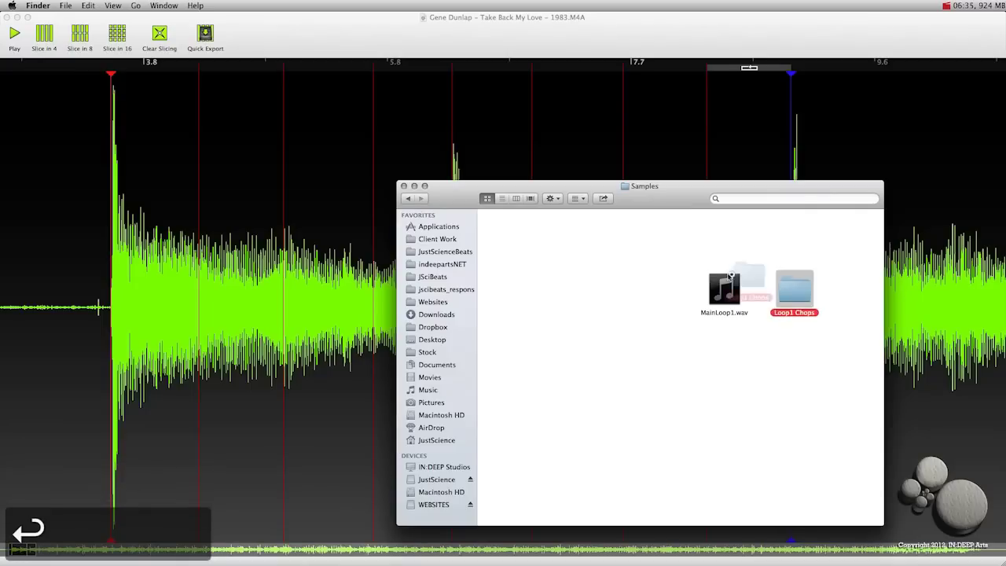
- Reposition the Loop1 Chops folder inside Samples, check its contents, and return to the Samples folder
drag(703, 273, 542, 271)
double_click(553, 265)
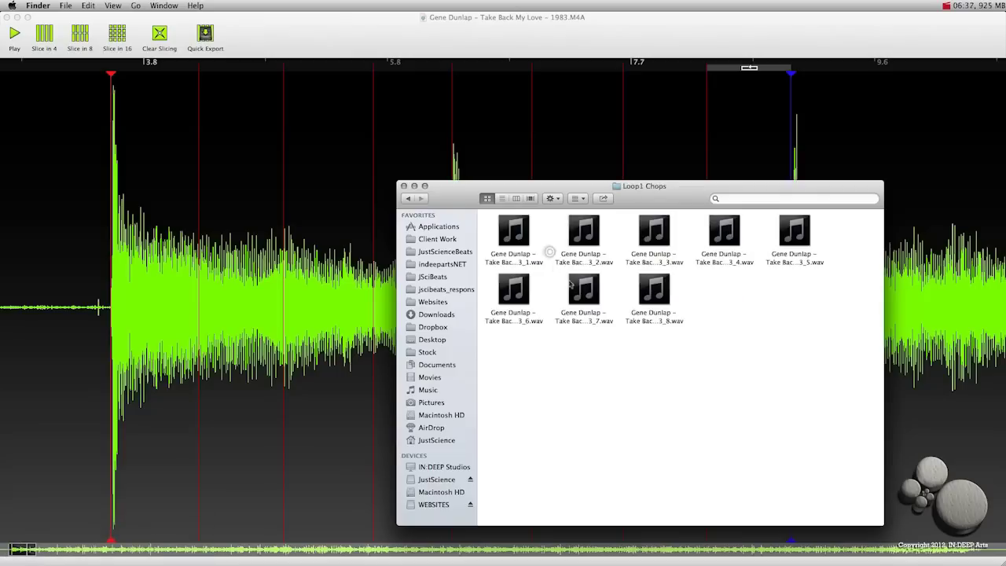
click(413, 199)
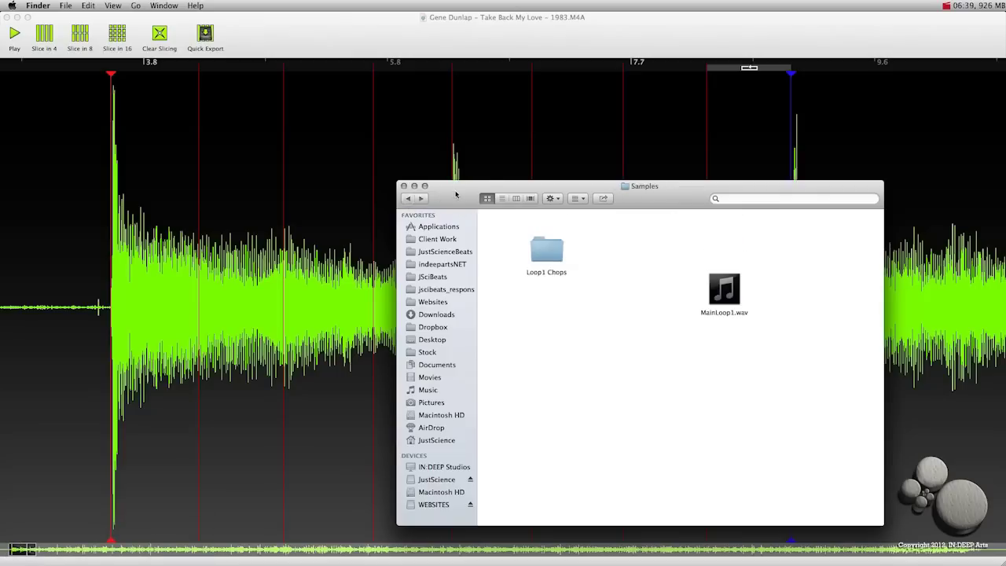
- Put the Finder window away and return to BeatCleaver to look over the sliced waveform
key(super+m)
click(750, 36)
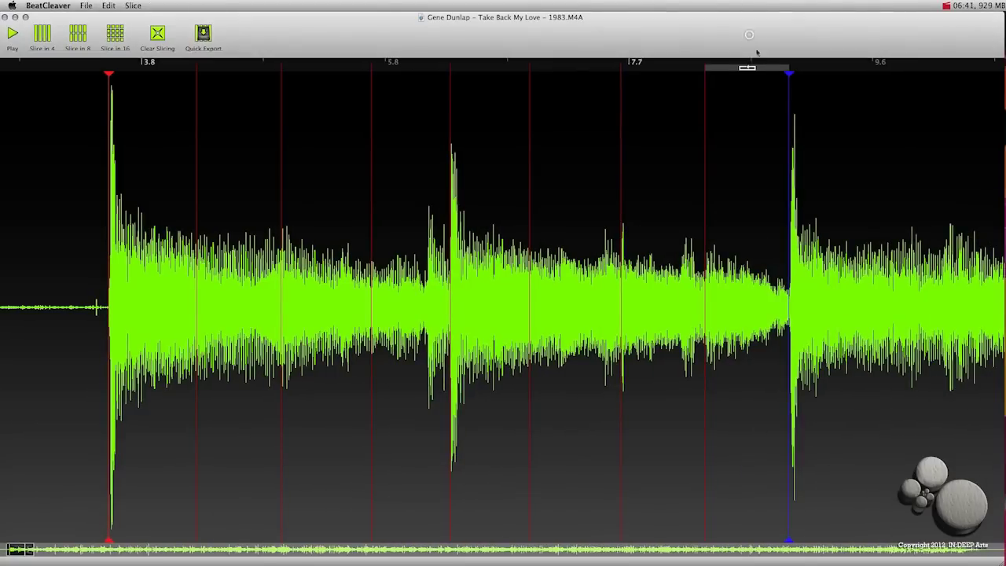
scroll(405, 236, down, 10)
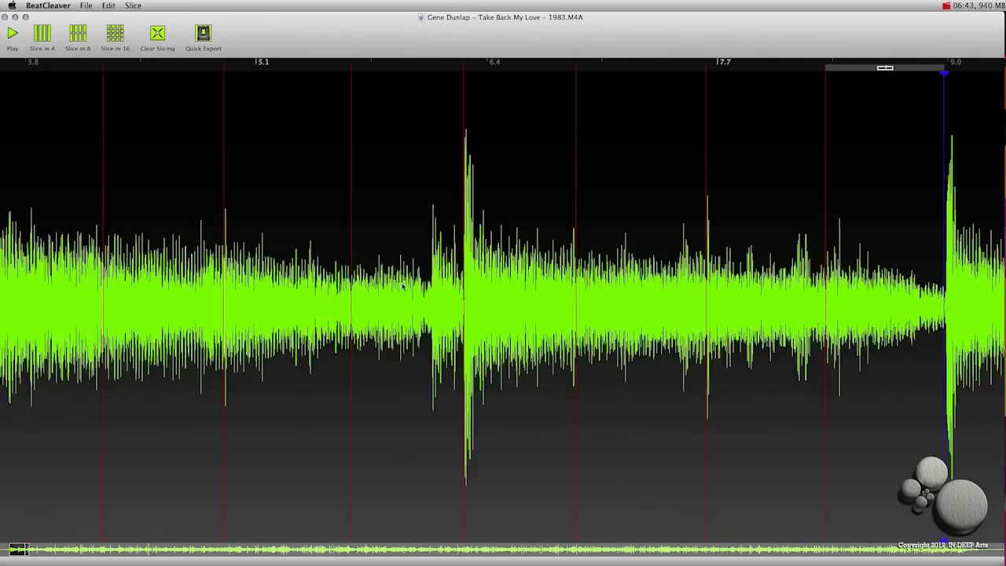
scroll(399, 295, down, 10)
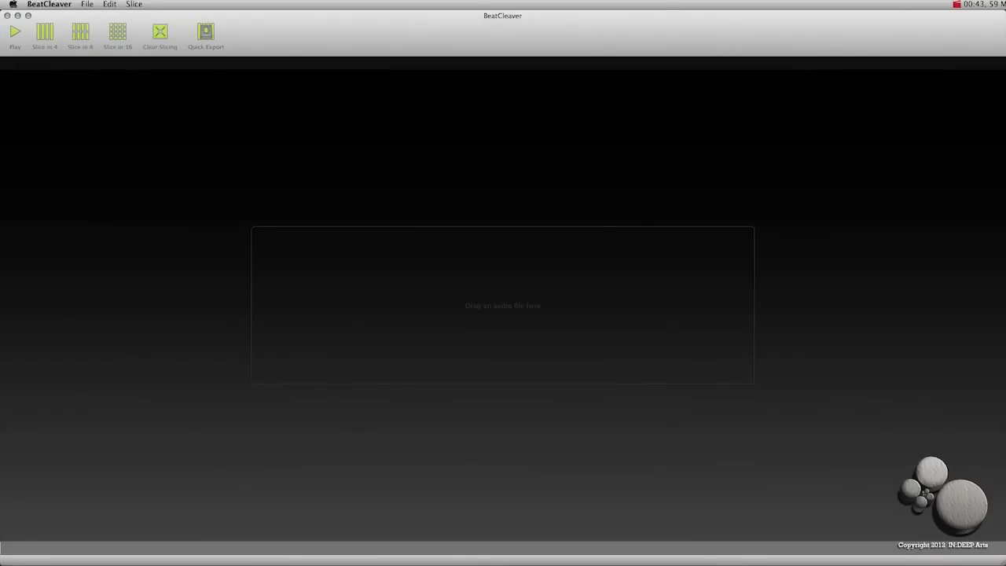
- Load the M4A song from the Dunlap Sample 2 folder into the empty BeatCleaver window and play it
key(super+Tab)
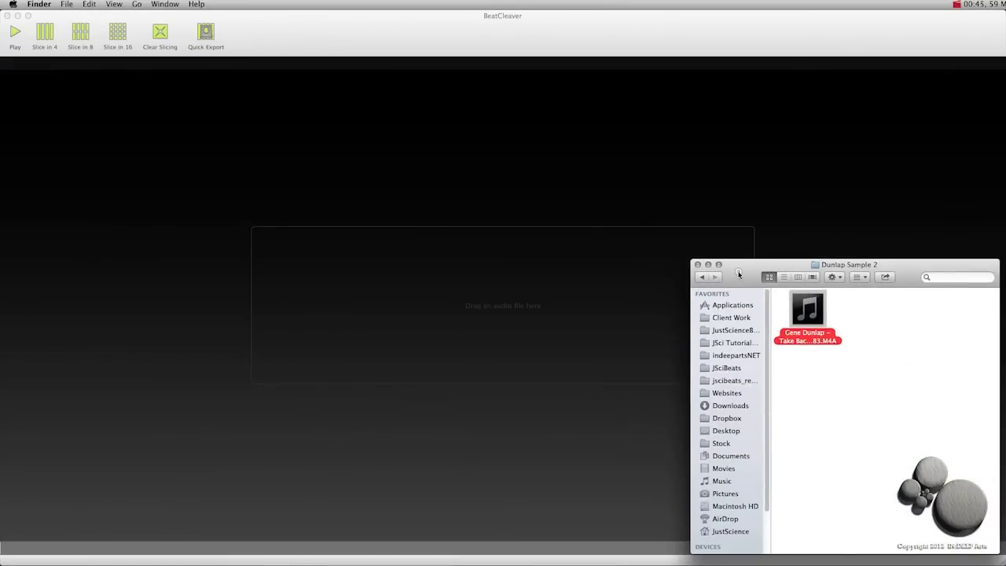
drag(794, 321, 469, 164)
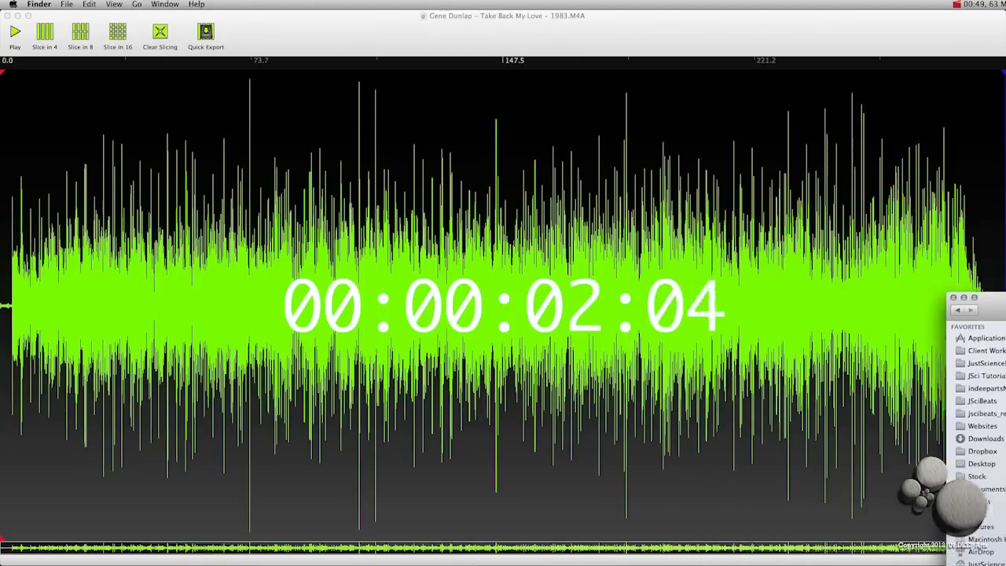
click(33, 64)
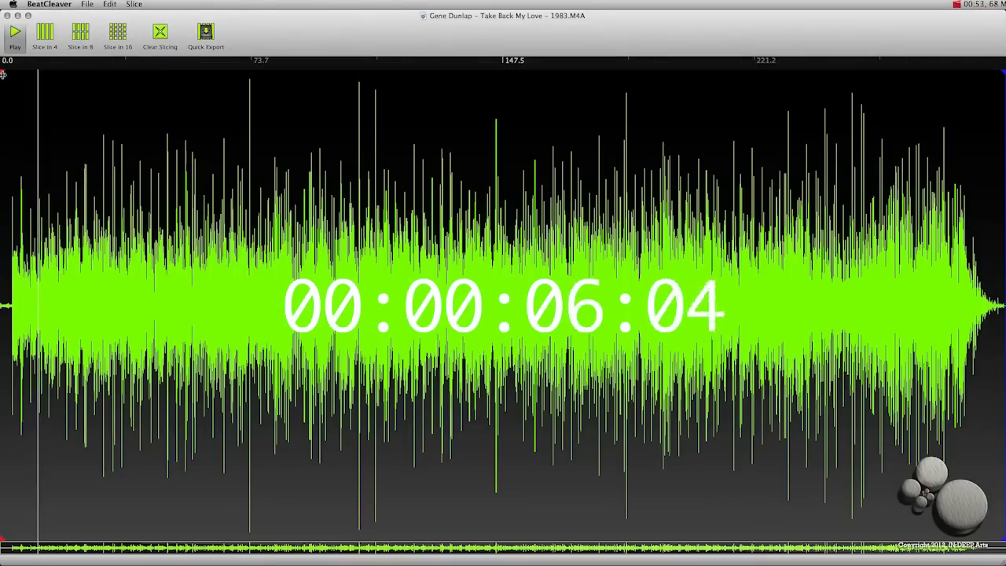
- Mark a rough loop from about 14 s to about 25 s in the song and play it
click(50, 113)
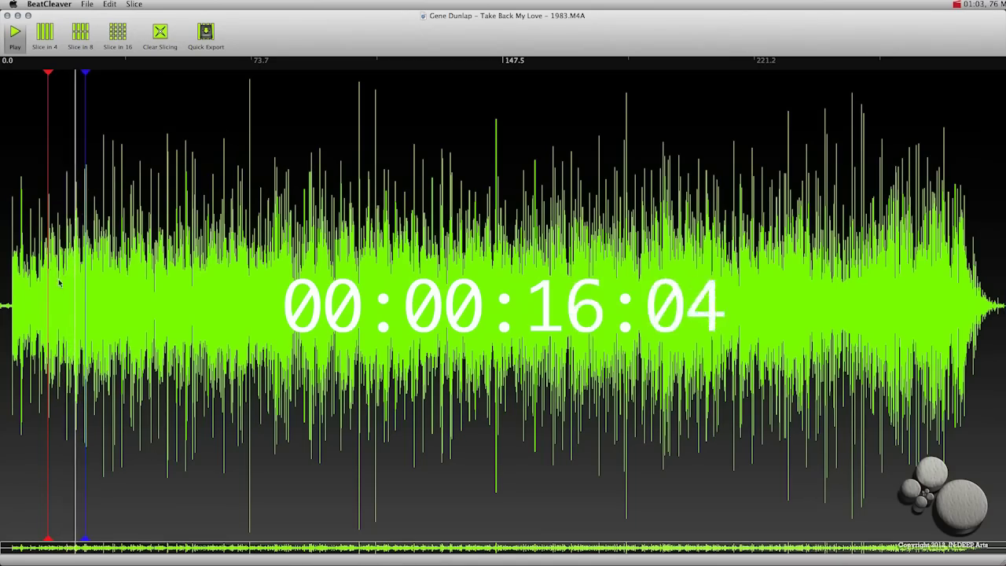
scroll(58, 287, up, 10)
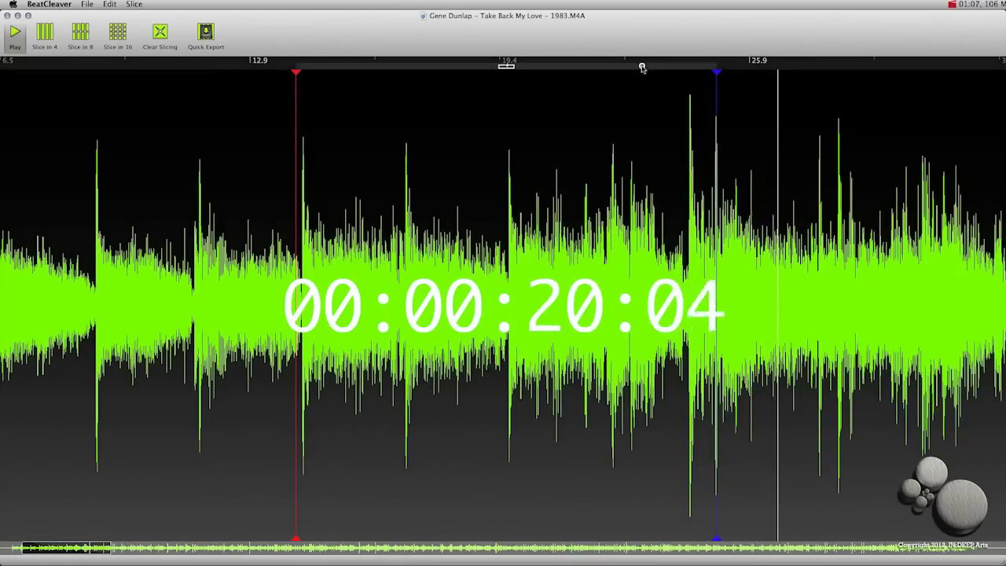
click(603, 88)
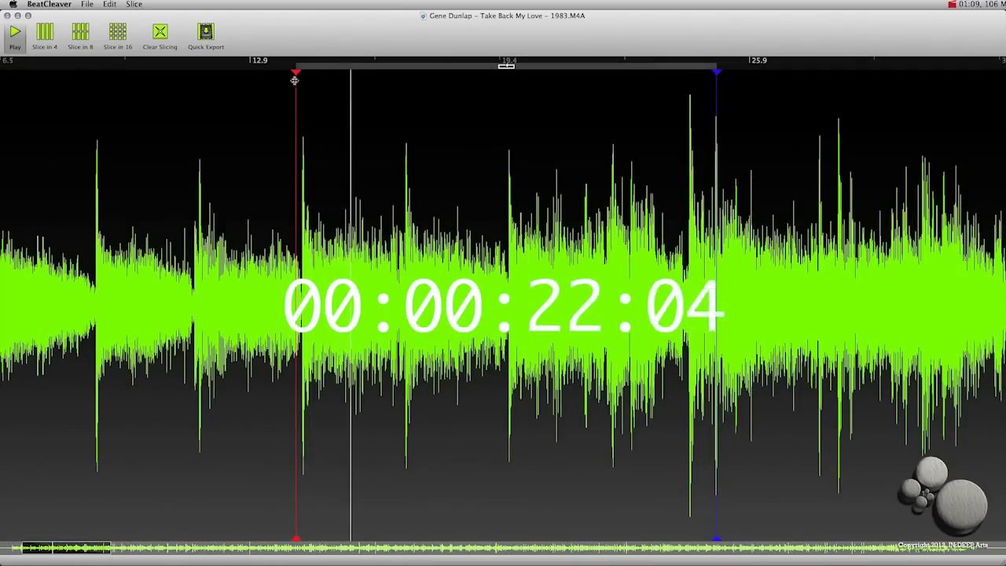
- Move the loop start onto the drum hit at about 14.3 s and align the loop end with the hit at about 25.0 s
drag(301, 85, 308, 84)
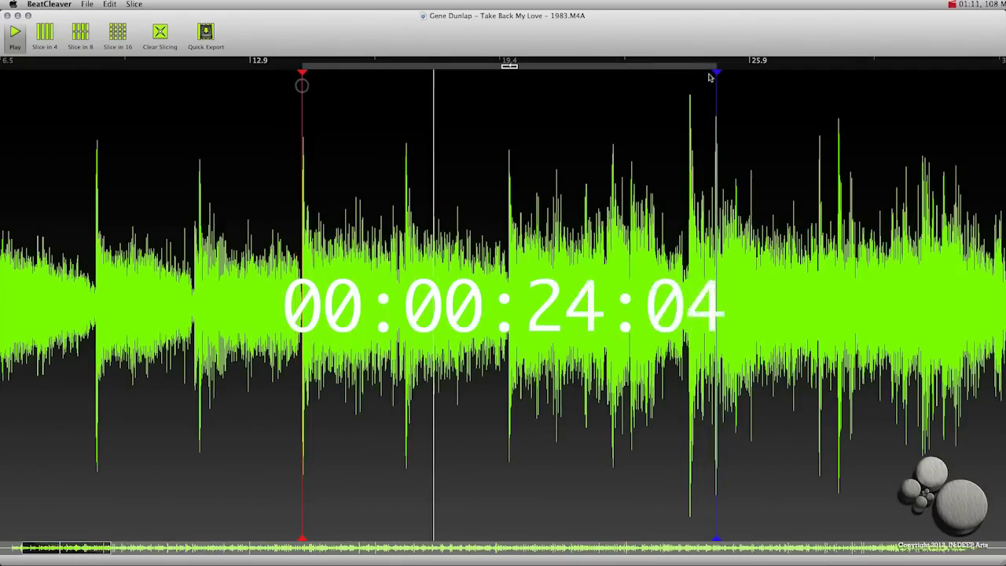
drag(716, 79, 714, 79)
scroll(508, 65, up, 10)
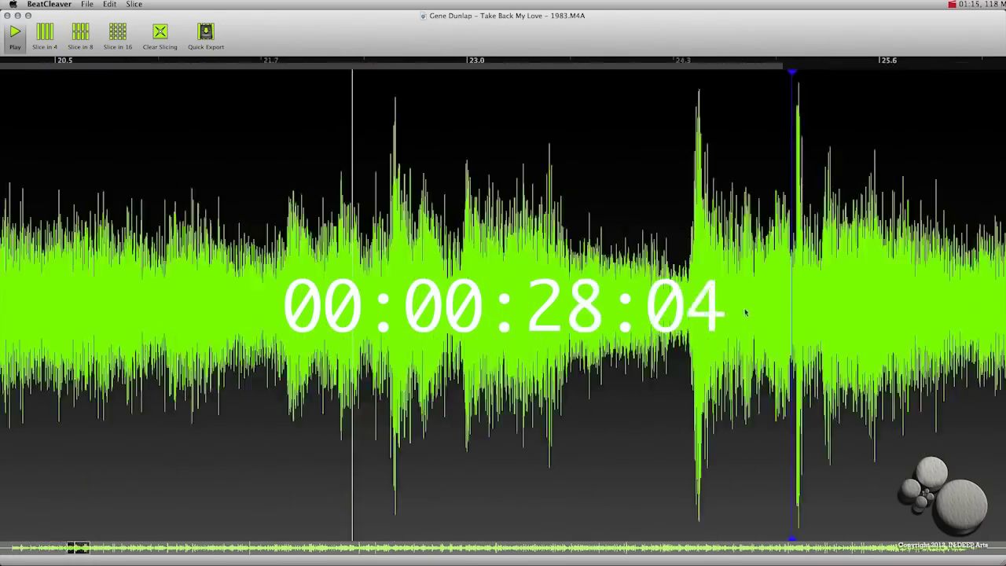
scroll(750, 101, up, 5)
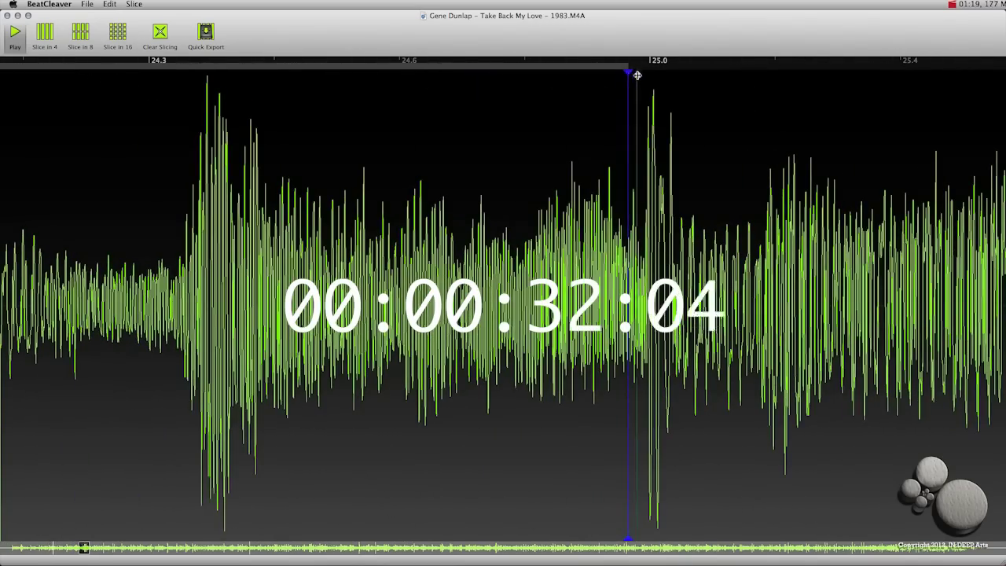
scroll(632, 228, up, 5)
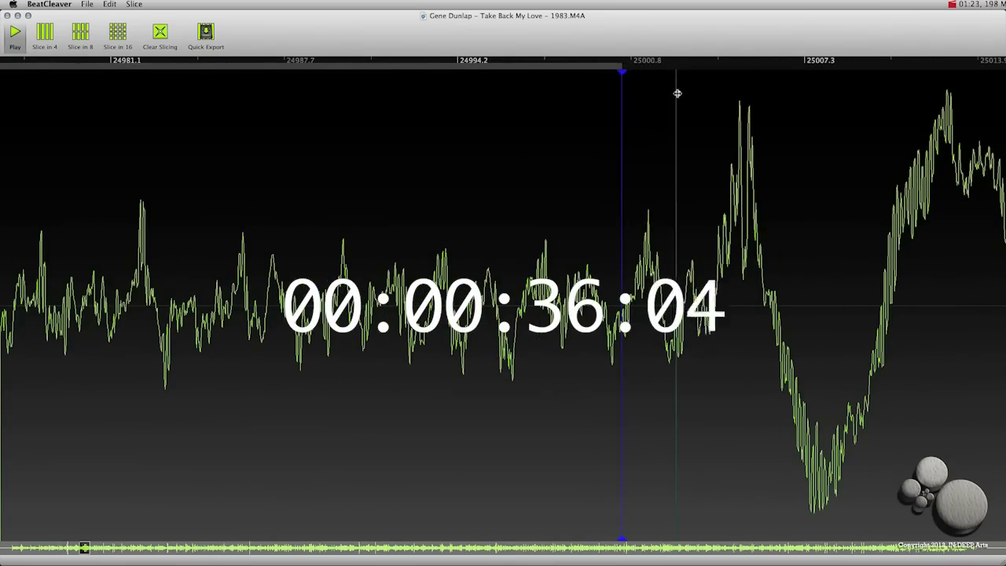
scroll(679, 118, down, 10)
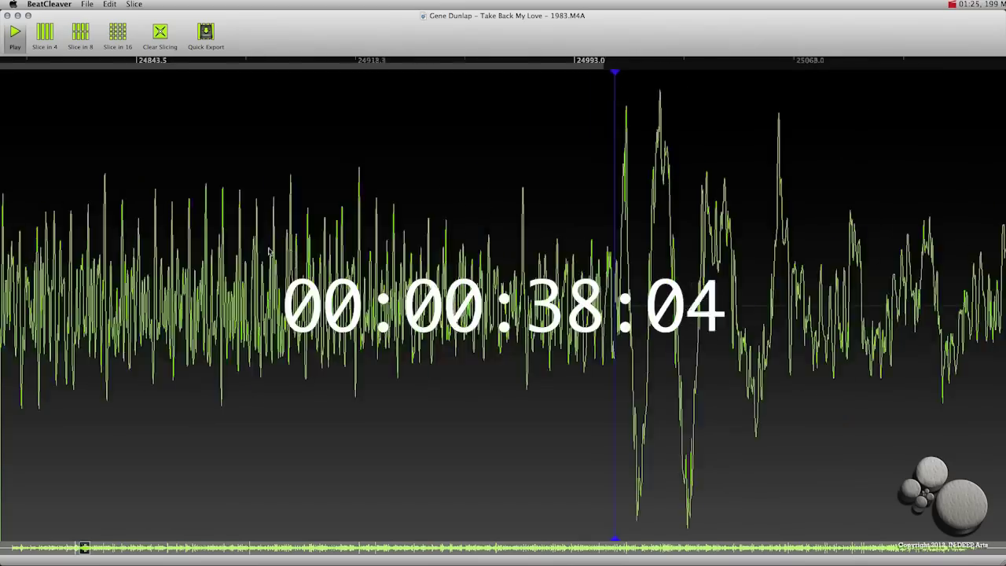
scroll(265, 209, down, 5)
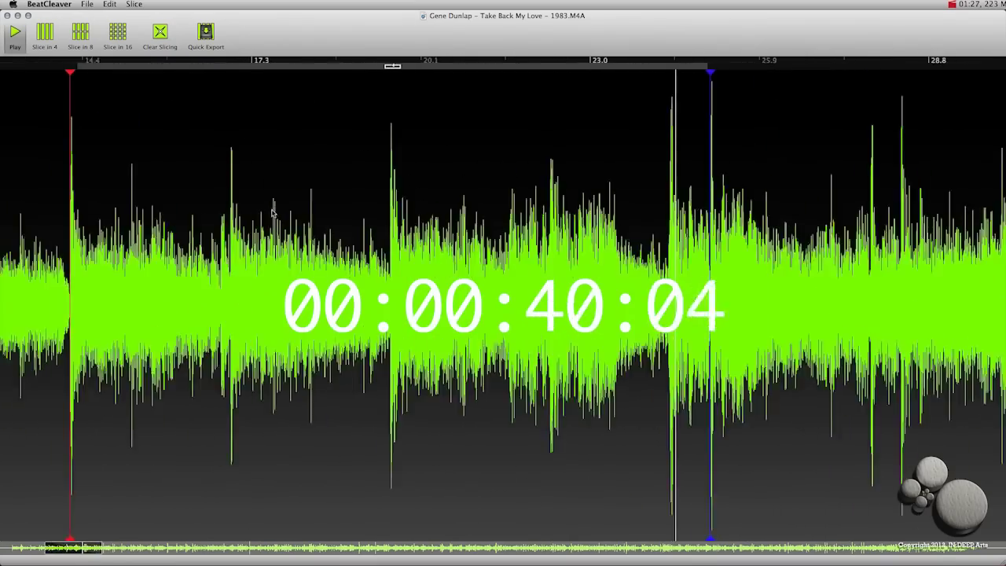
- Fine-tune the loop start marker to the onset of the drum hit at about 14.29 s
scroll(97, 209, up, 8)
scroll(578, 259, right, 5)
scroll(615, 103, up, 10)
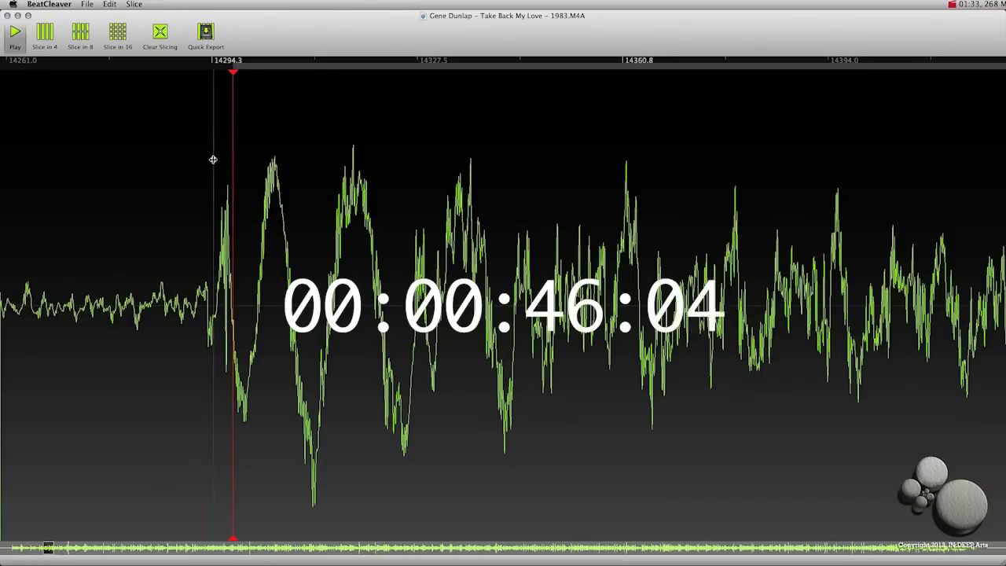
scroll(230, 194, down, 10)
scroll(530, 275, down, 3)
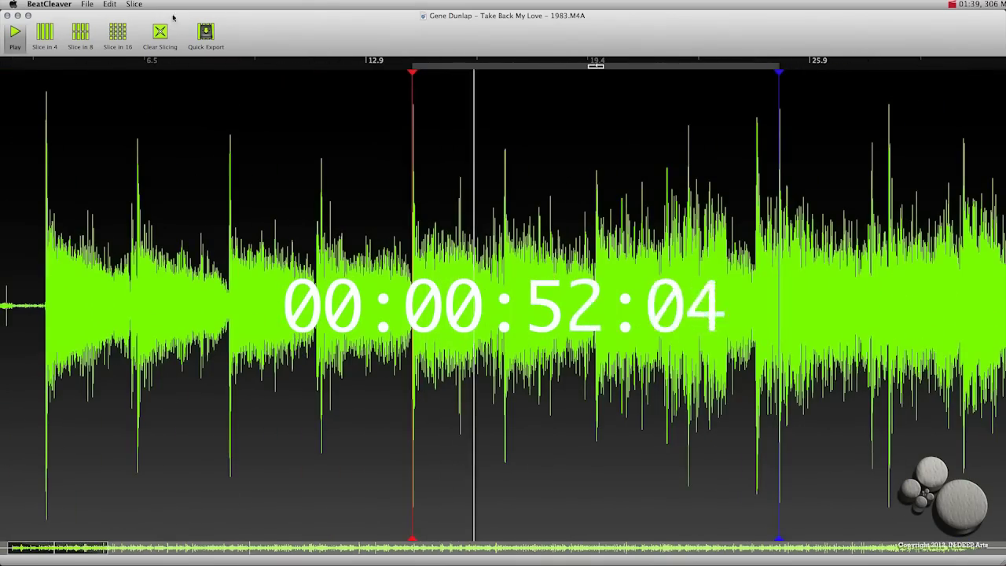
- Slice the loop in 8, quick-export the slices, and bring up the Dunlap Sample 2 folder in Finder
click(79, 33)
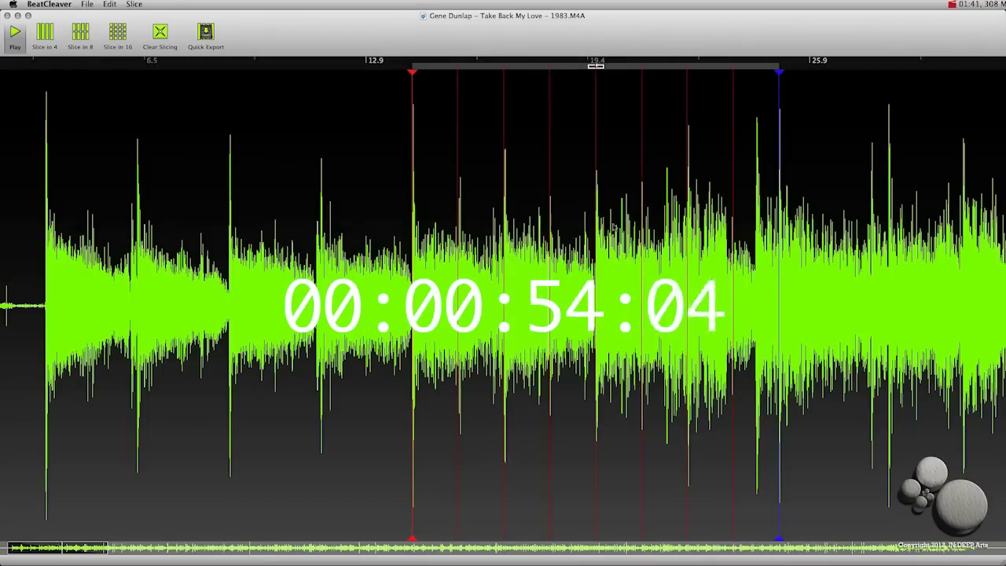
click(205, 35)
drag(697, 255, 665, 244)
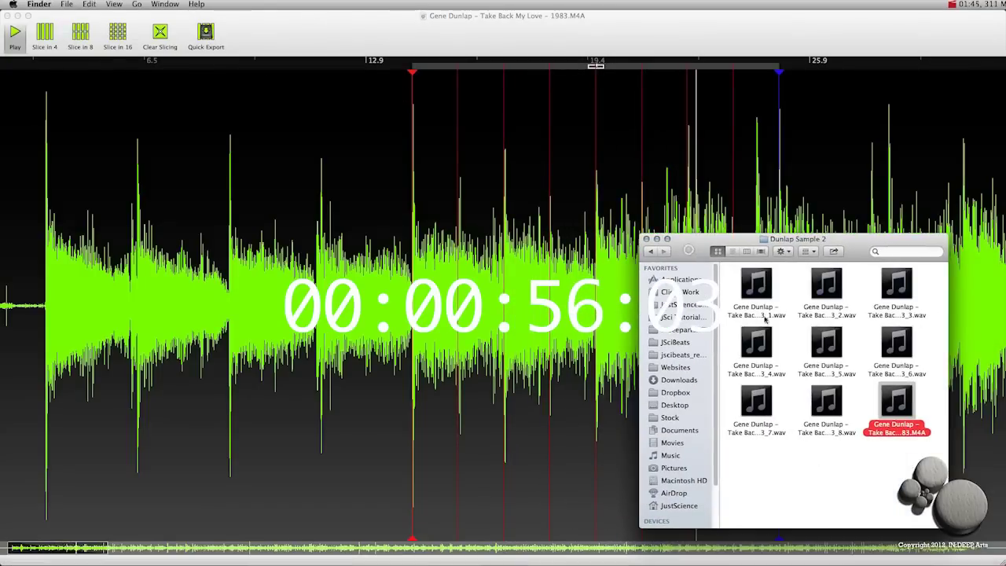
- Group the eight exported WAV slices into a new folder named "Sample2 Chops" inside Dunlap Sample 2
click(896, 287)
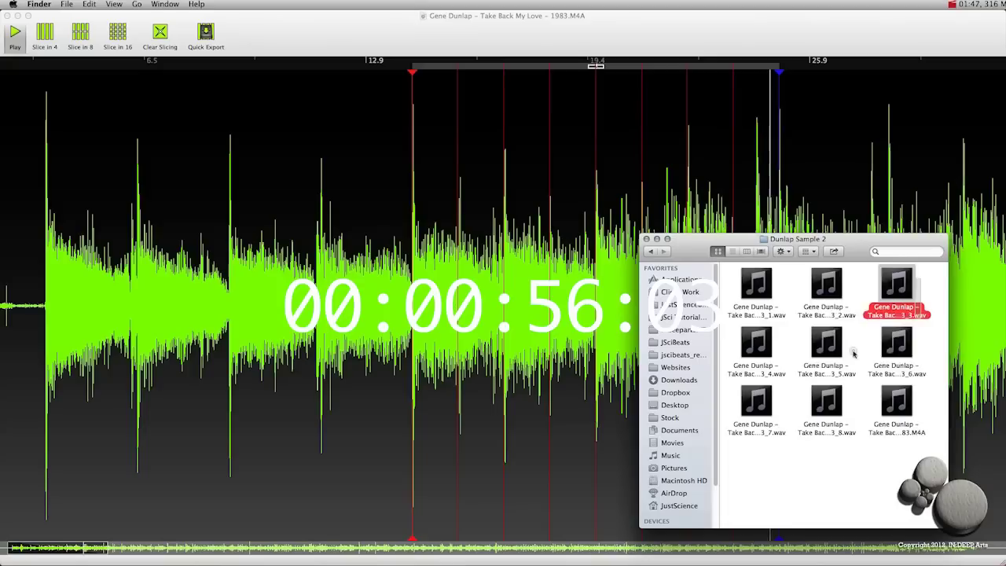
shift+click(756, 342)
shift+click(826, 401)
shift+click(756, 401)
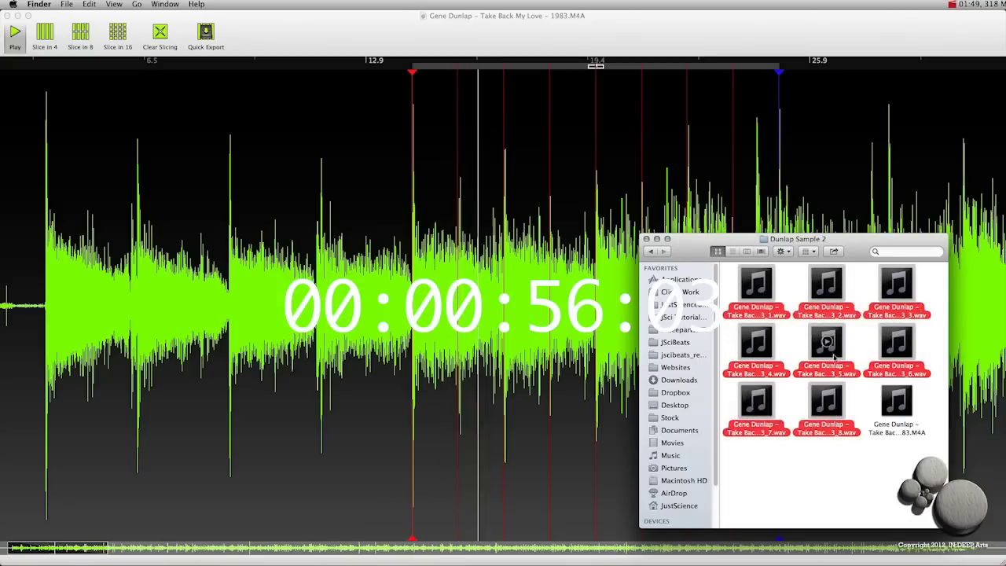
right_click(829, 414)
click(831, 418)
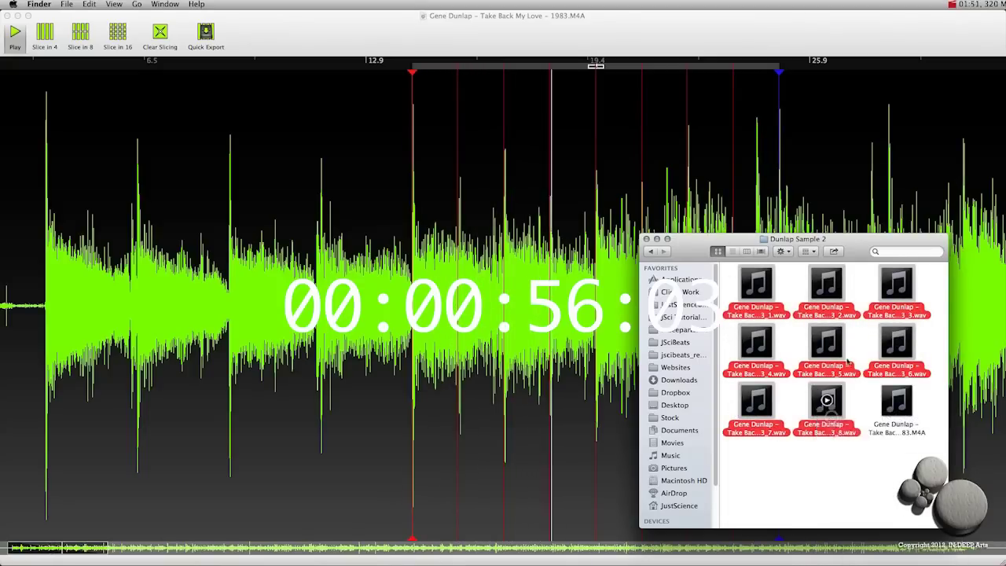
text(S)
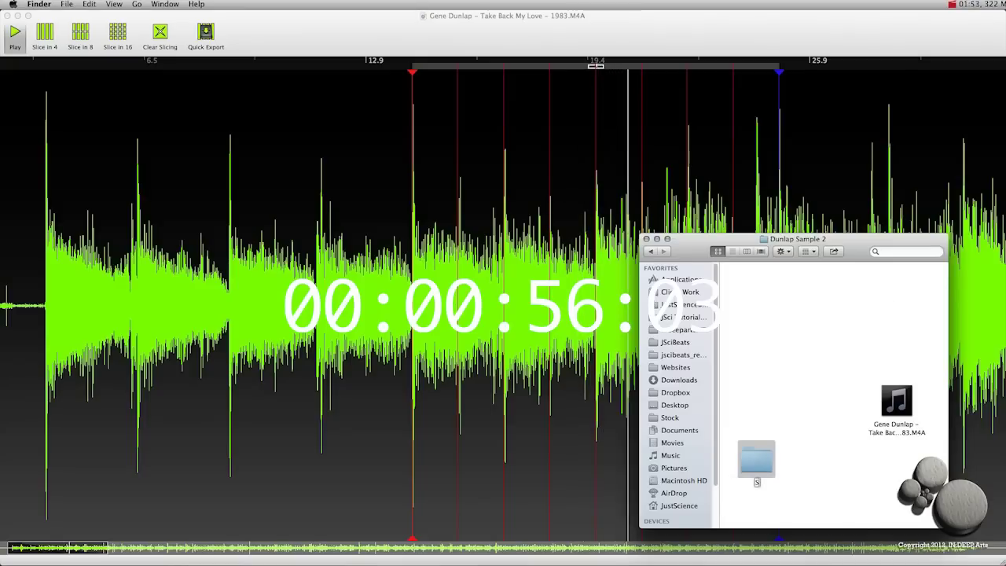
text(ample)
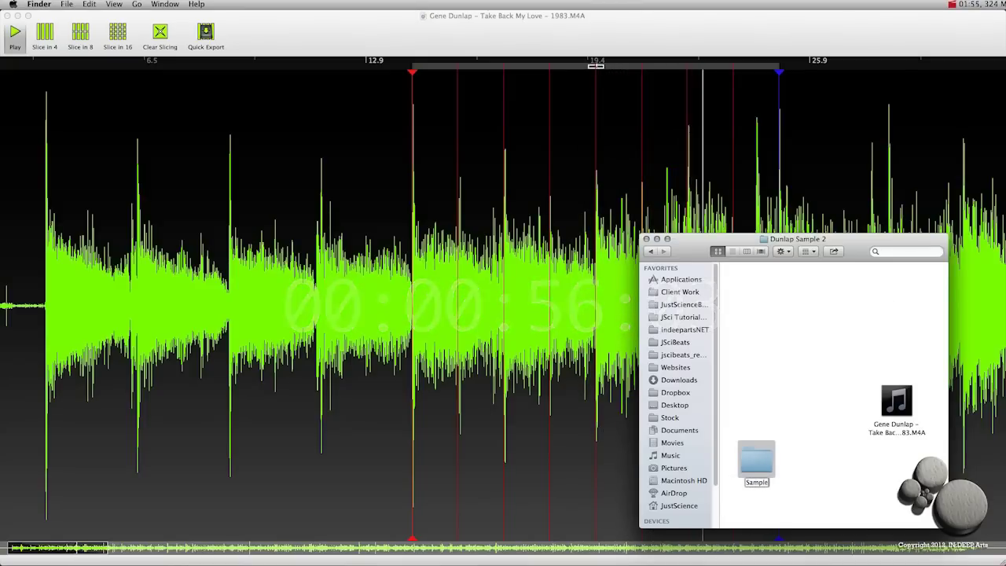
text(2 Chops)
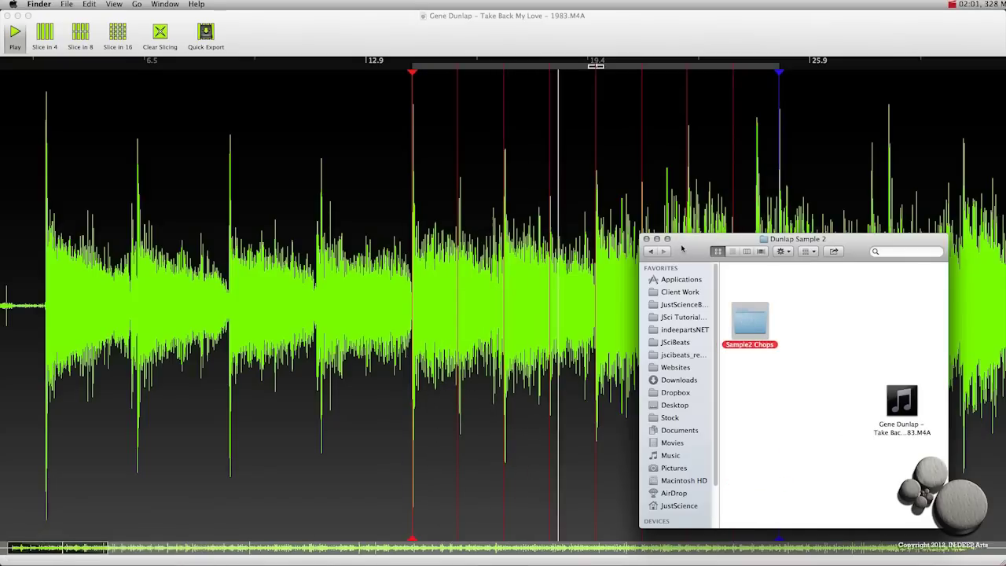
drag(682, 248, 690, 250)
drag(690, 250, 698, 251)
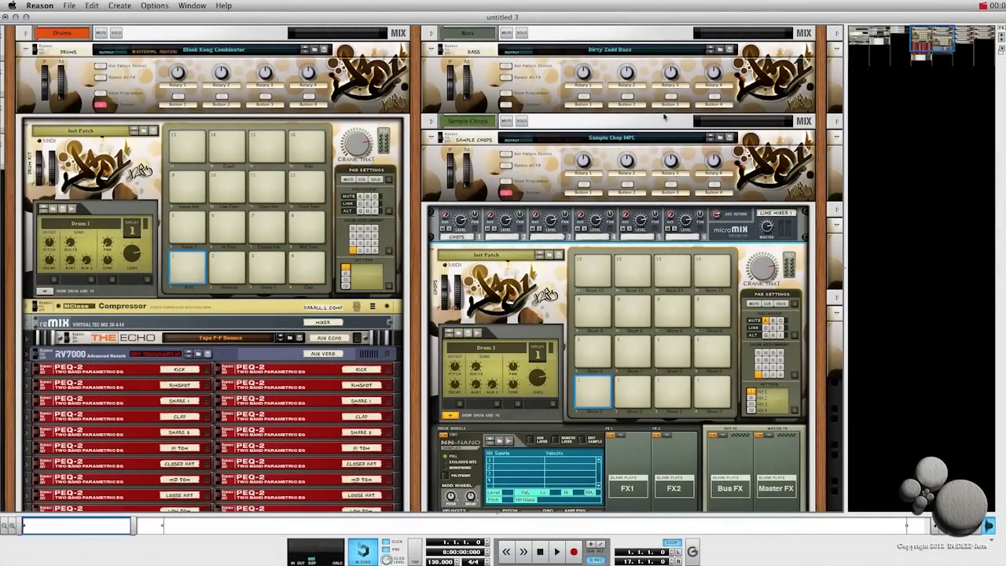
- Switch to Reason, select the Sample Chops mix channel, and try the first-column pads of its Kong device
click(644, 125)
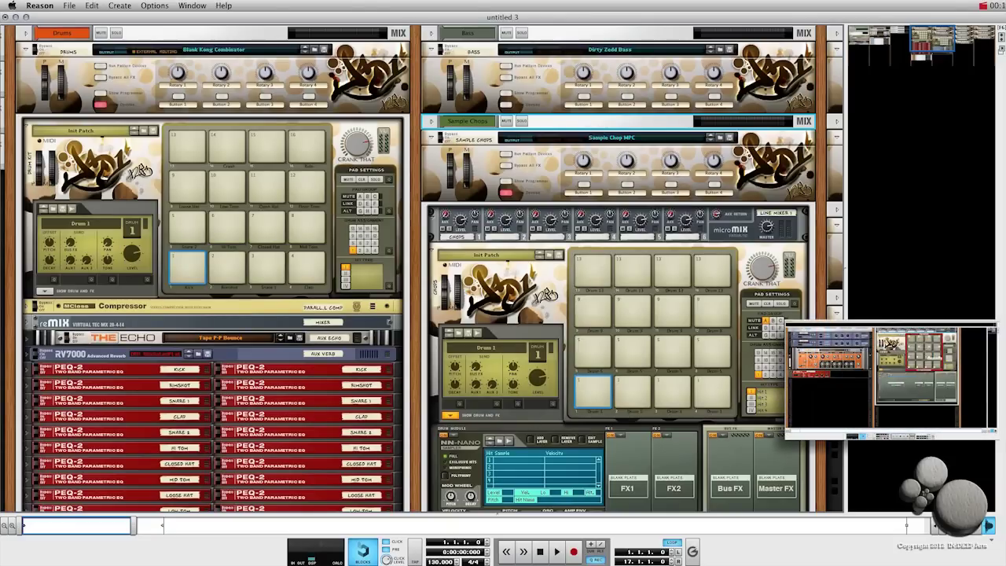
scroll(644, 397, down, 3)
scroll(644, 397, down, 1)
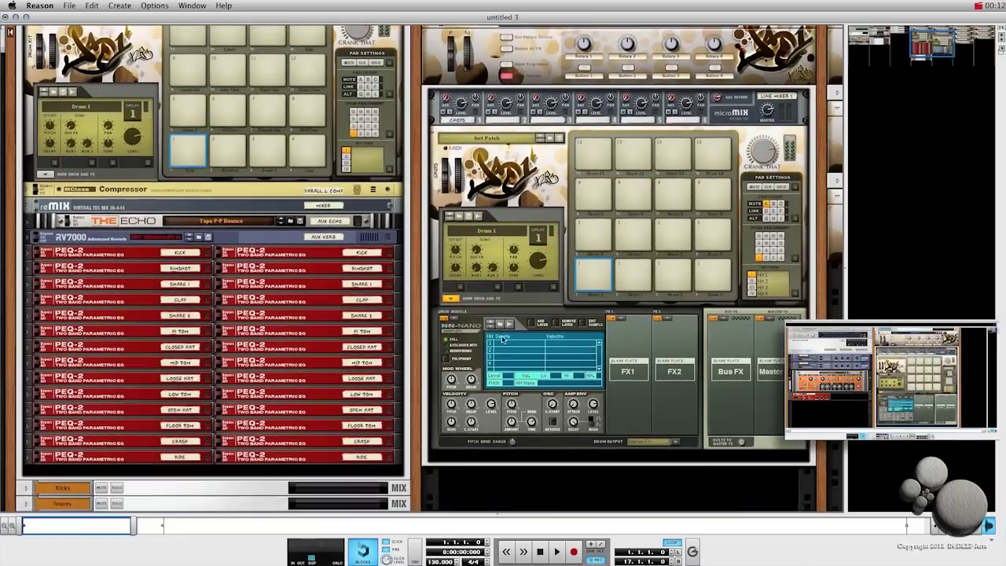
click(594, 222)
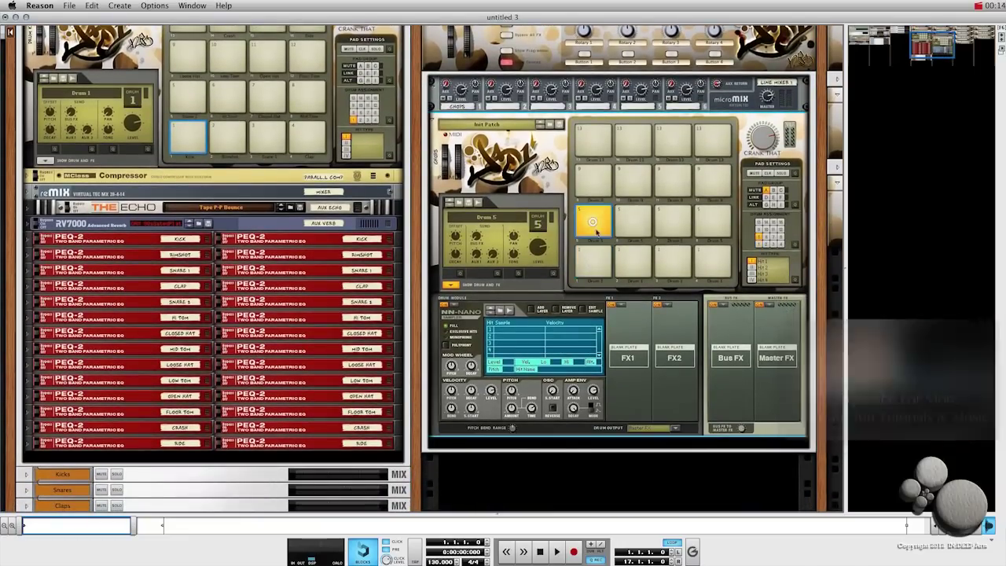
click(593, 182)
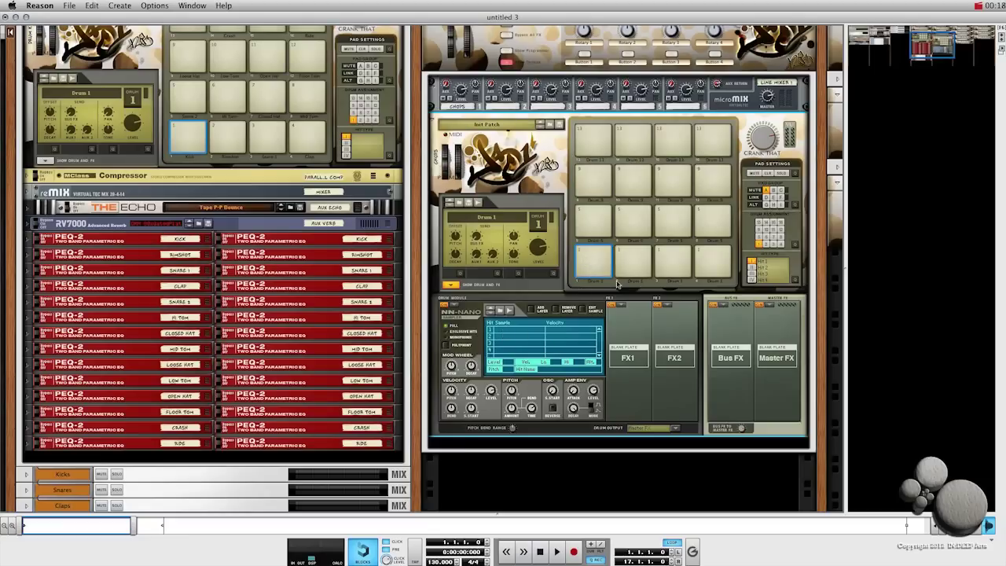
- Inspect the Chops Kong's pad drum assignments and pad hit assignments in Quick Edit Mode, and leave it
click(794, 247)
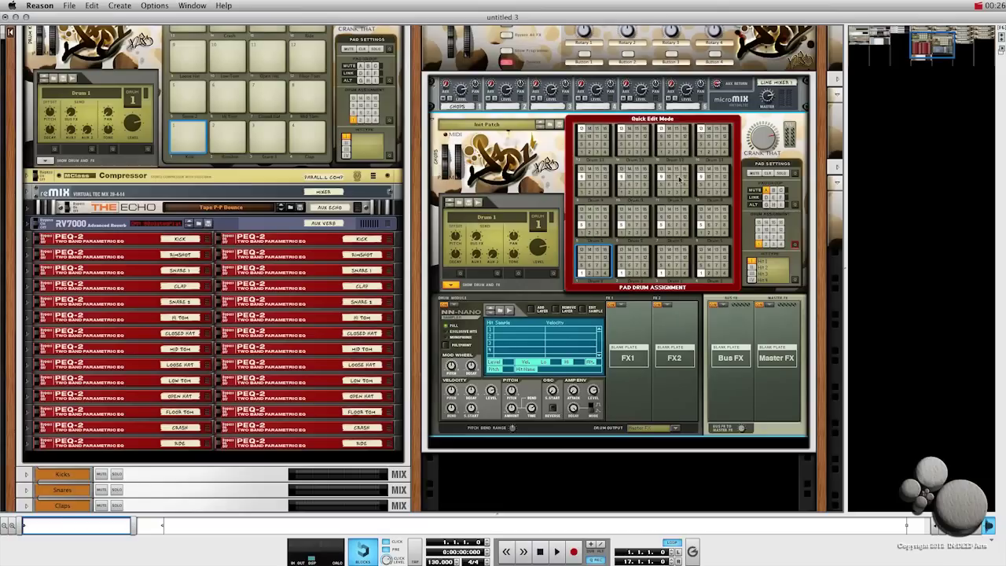
click(794, 279)
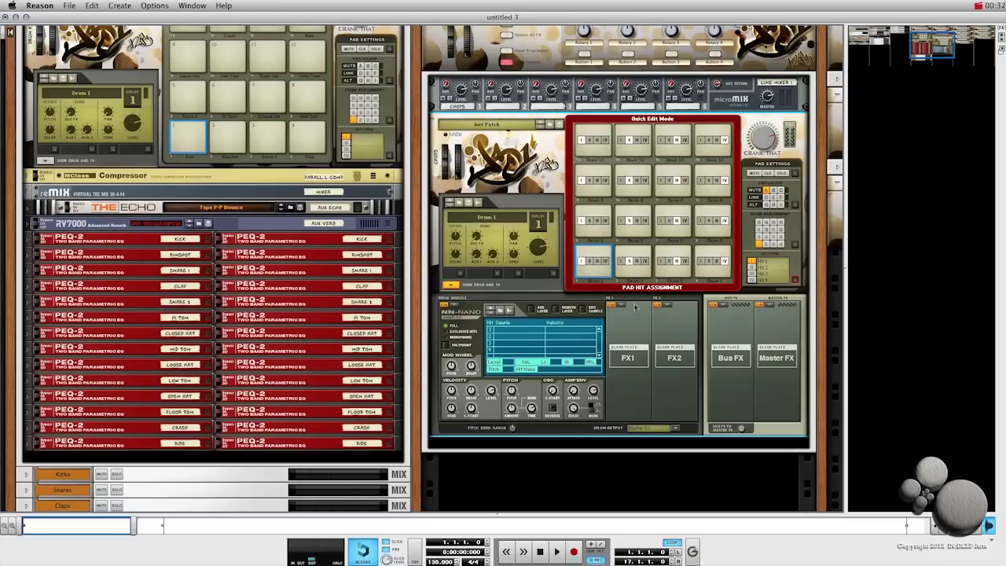
click(794, 279)
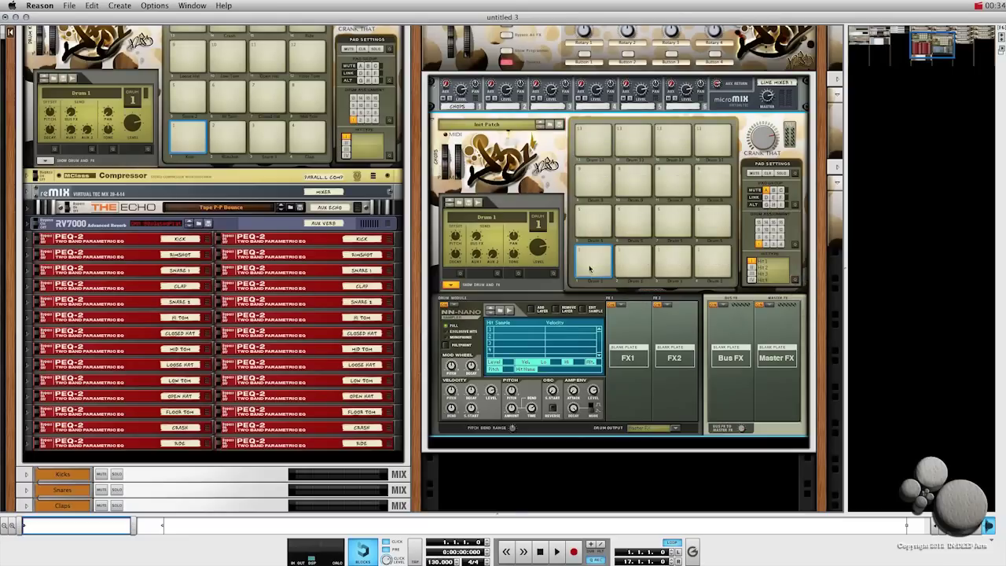
- Step through pads 1 to 4 to check their Drum 1 hits, and inspect the pad group assignments
click(508, 352)
click(590, 265)
click(636, 264)
click(671, 261)
click(707, 266)
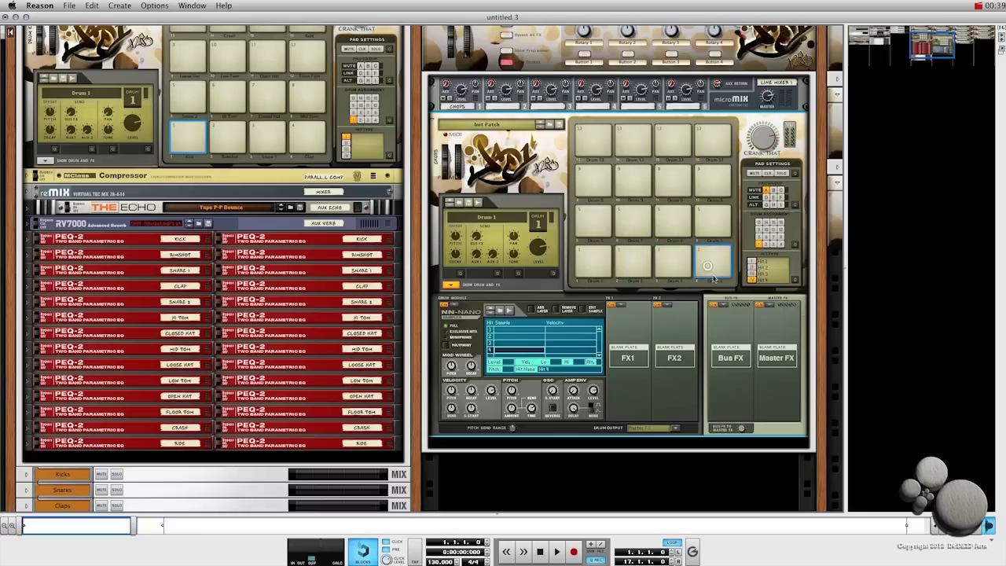
click(794, 206)
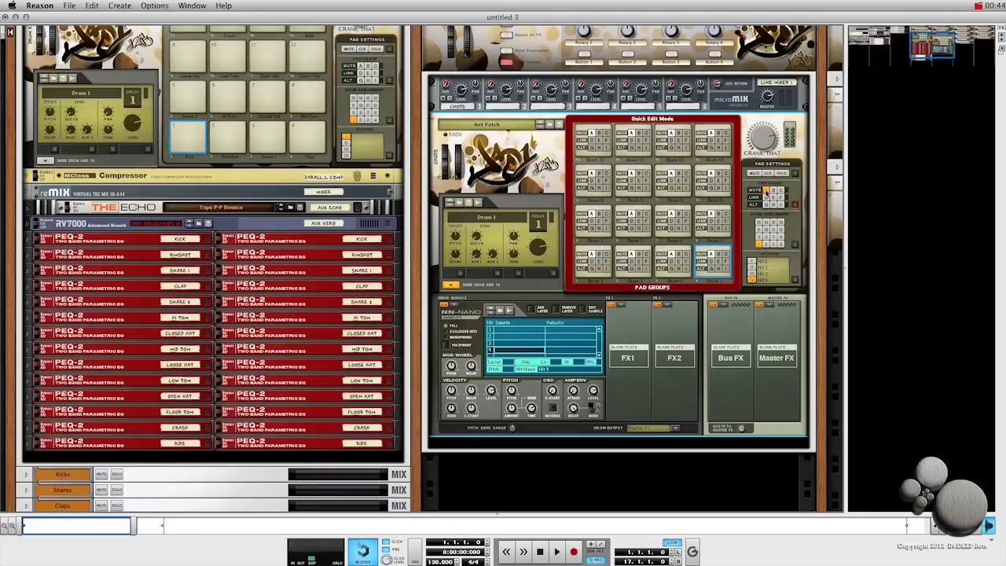
click(794, 206)
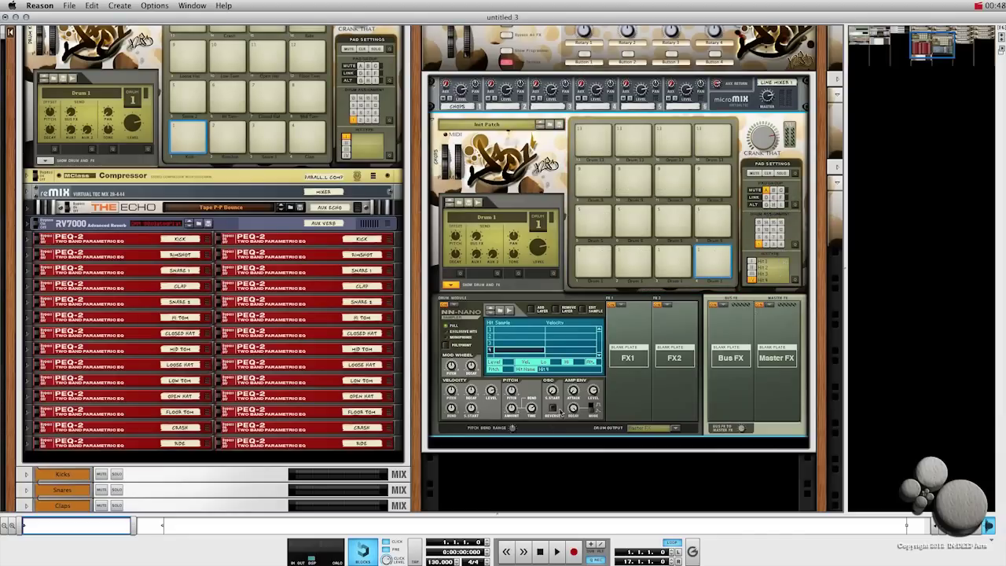
- Load the _1.wav slice from Beat Cleaver Review's Samples/Loop1 Chops folder into Hit 1 of Drum 1's NN-Nano
click(595, 277)
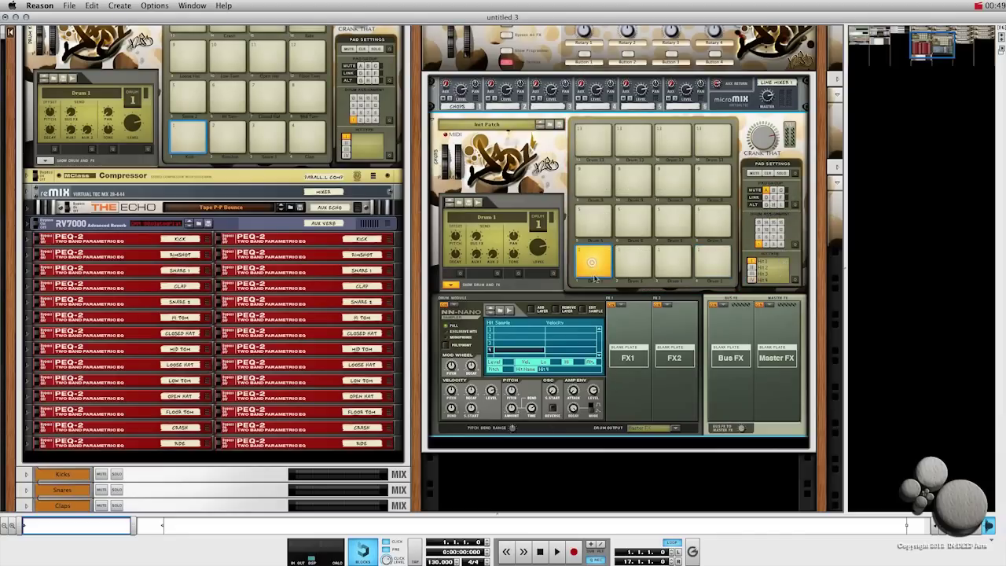
click(506, 332)
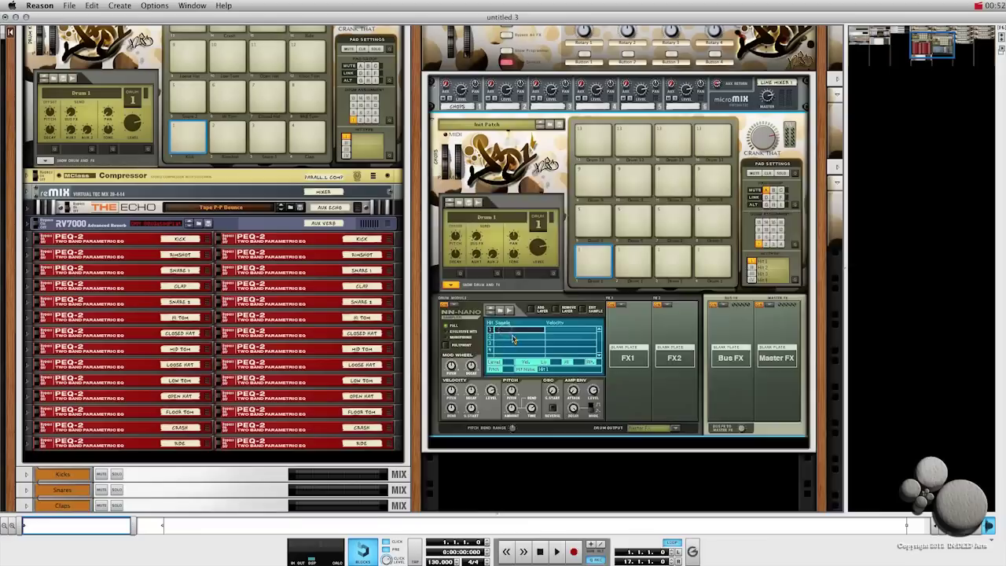
double_click(506, 331)
click(495, 341)
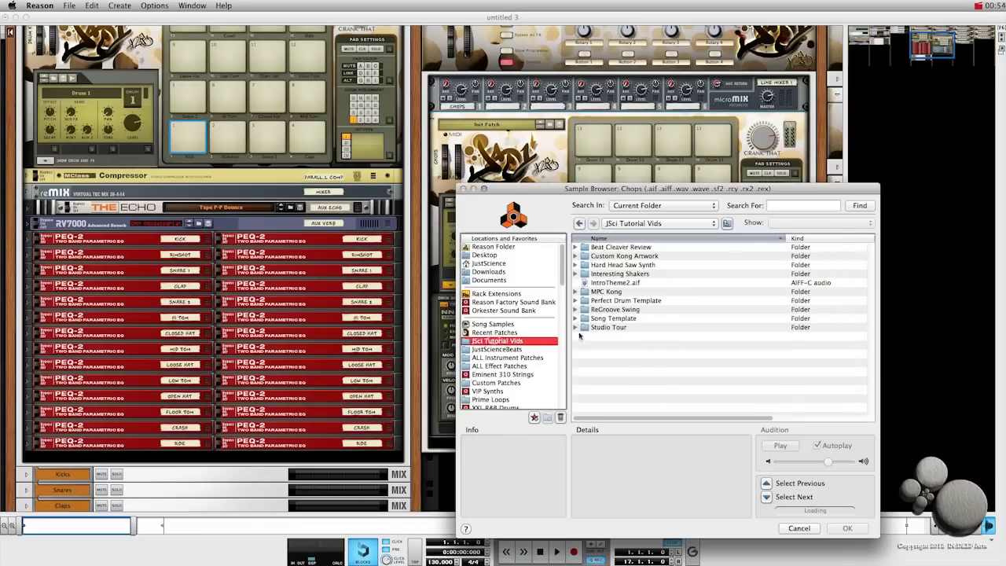
double_click(599, 247)
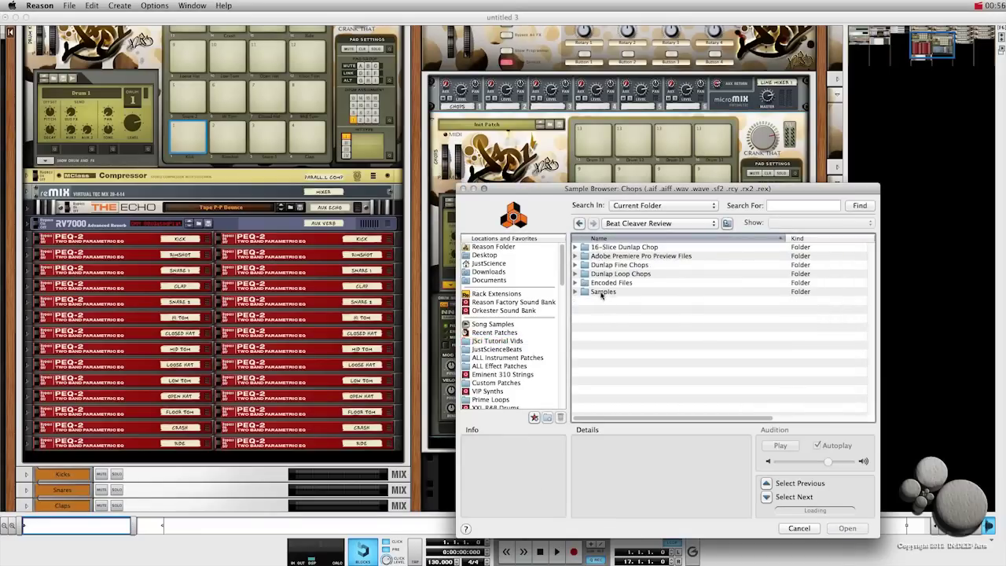
double_click(602, 293)
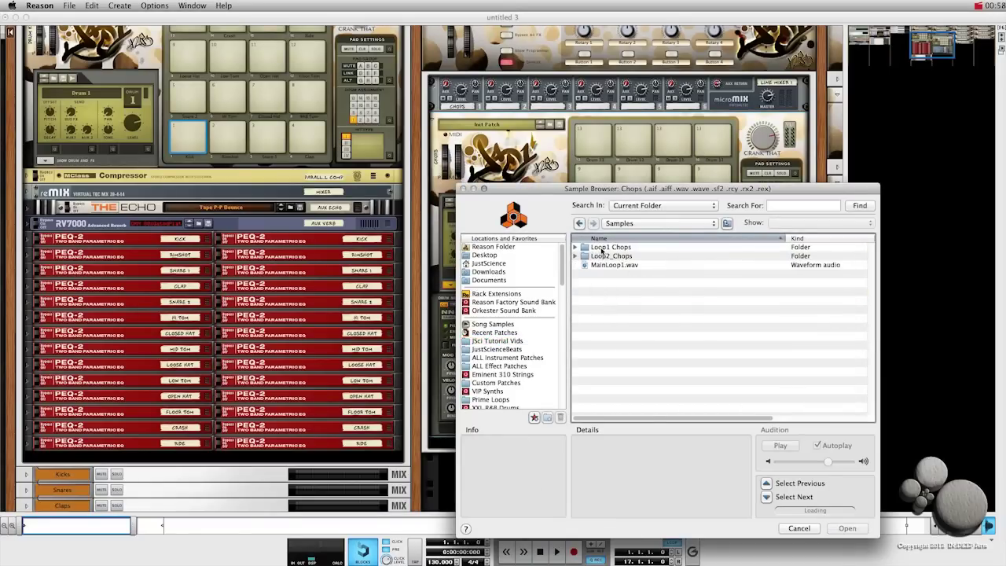
double_click(602, 248)
click(614, 248)
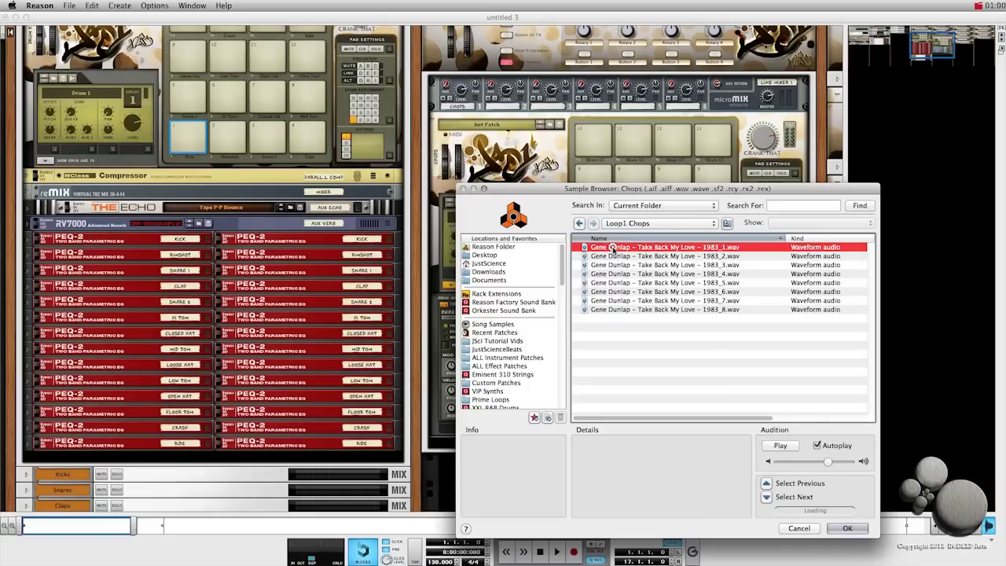
click(843, 528)
- Load the _2.wav and _3.wav slices from Loop1 Chops into Hits 2 and 3 of Drum 1's NN-Nano
double_click(507, 340)
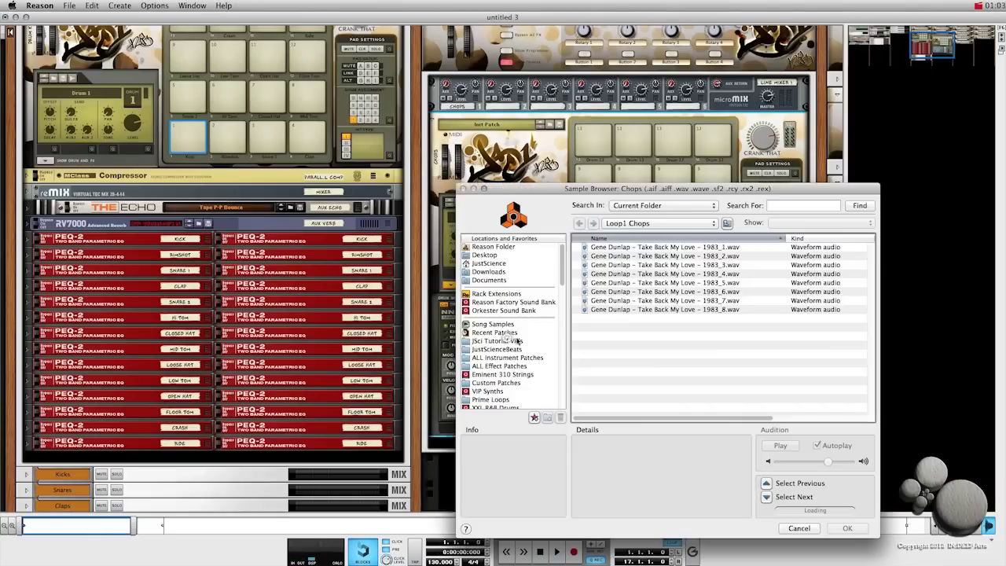
double_click(703, 260)
double_click(512, 344)
double_click(697, 270)
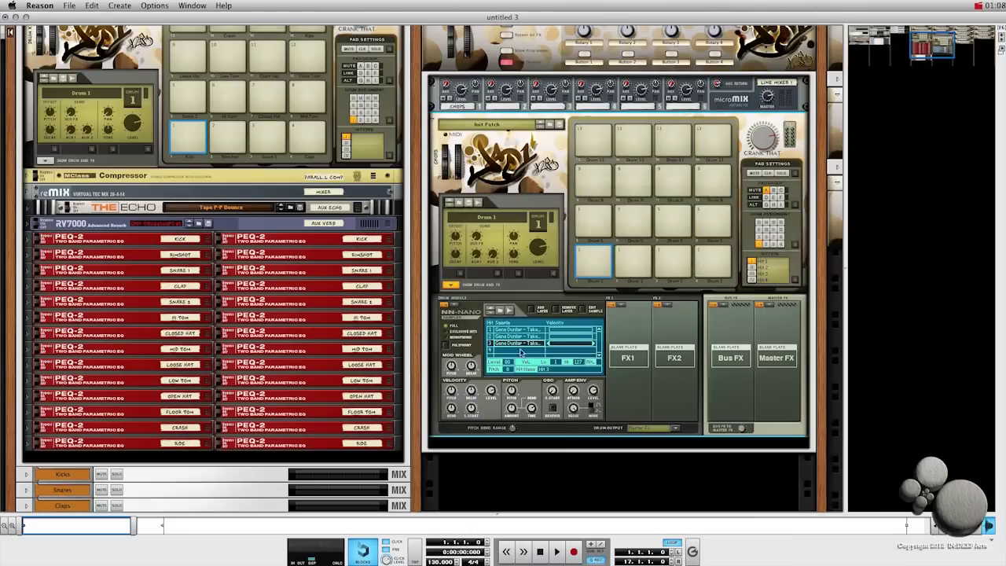
- Load the _4.wav slice from Loop1 Chops into Hit 4 of Drum 1's NN-Nano and audition pads 2 to 4
double_click(513, 352)
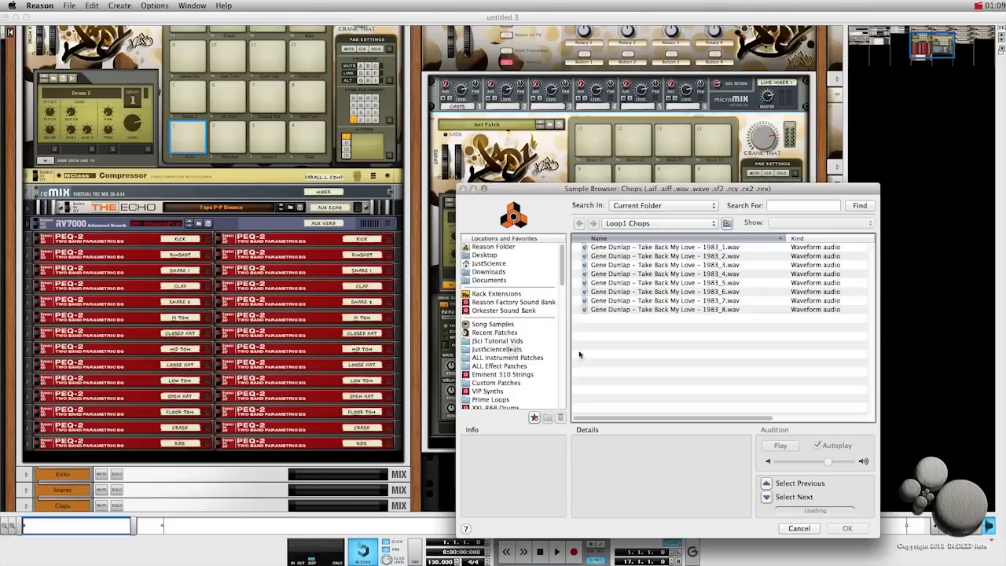
double_click(687, 274)
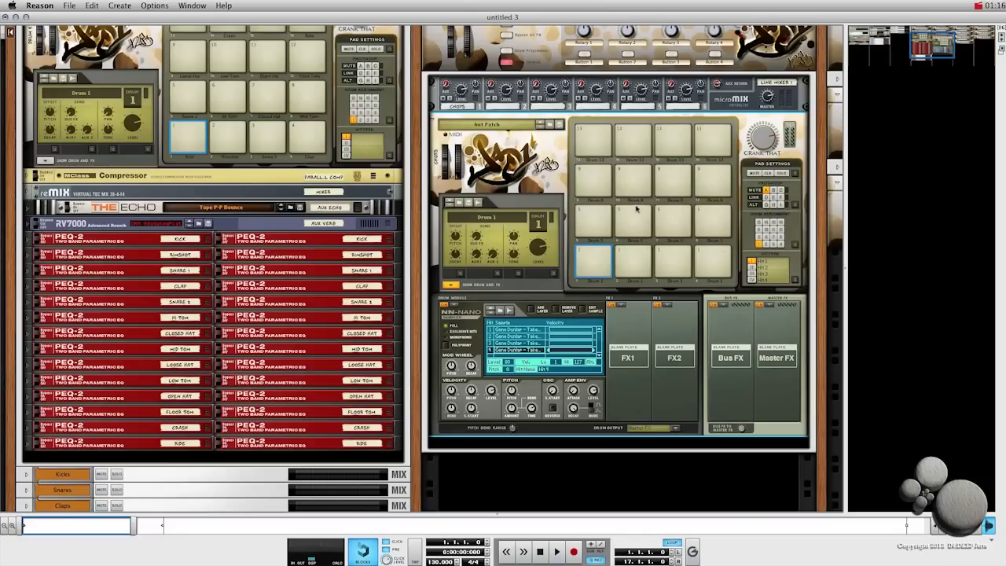
click(633, 267)
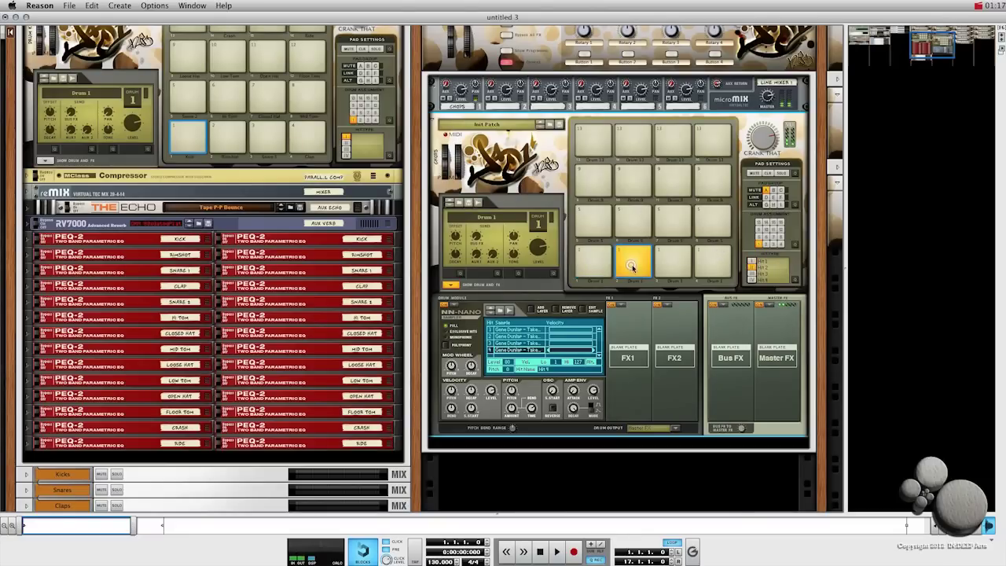
click(672, 267)
click(710, 265)
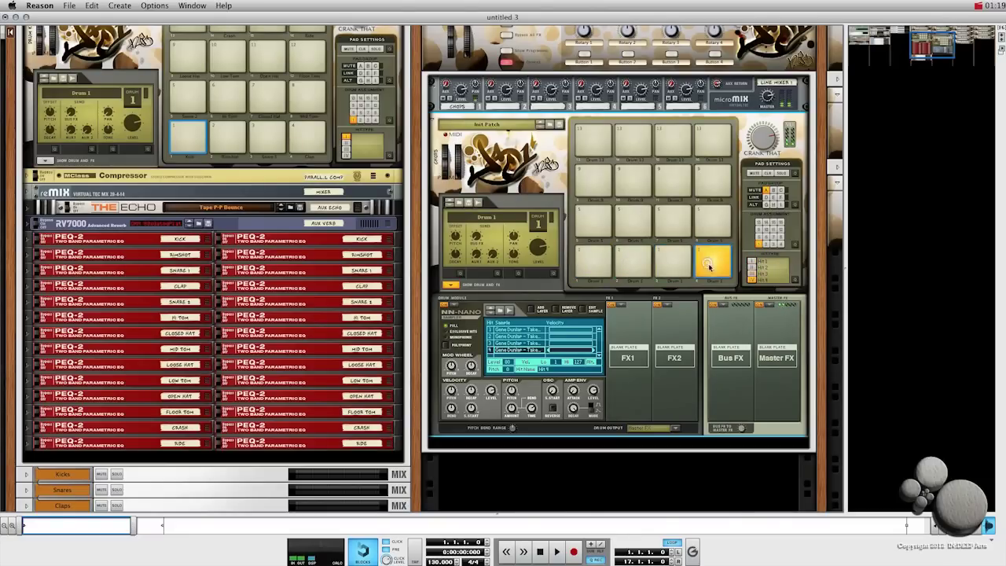
- Insert a Compressor in the Chops Kong's Master FX slot, and select the Sample Chops track in the enlarged sequencer
click(790, 304)
click(786, 321)
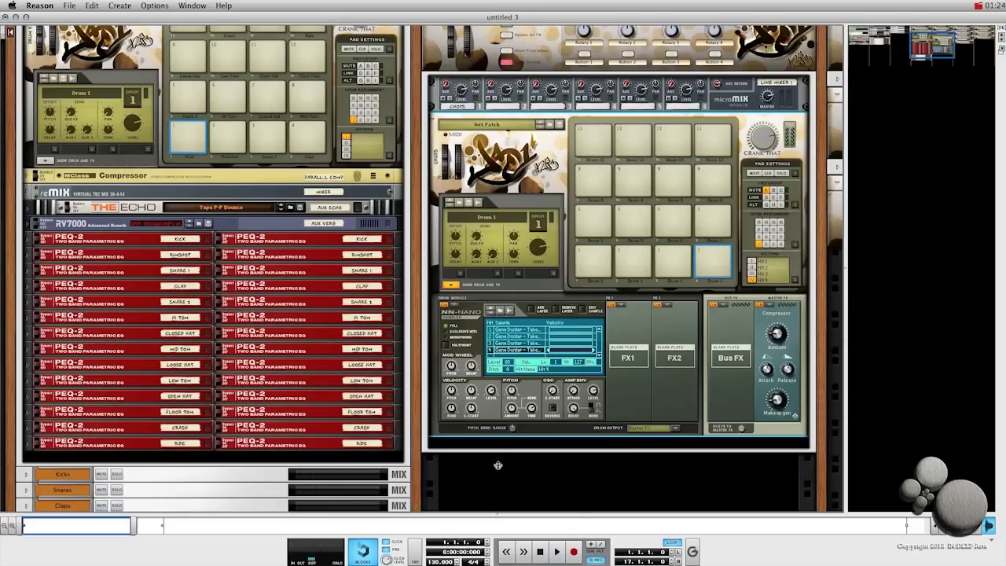
drag(497, 457, 499, 433)
click(91, 498)
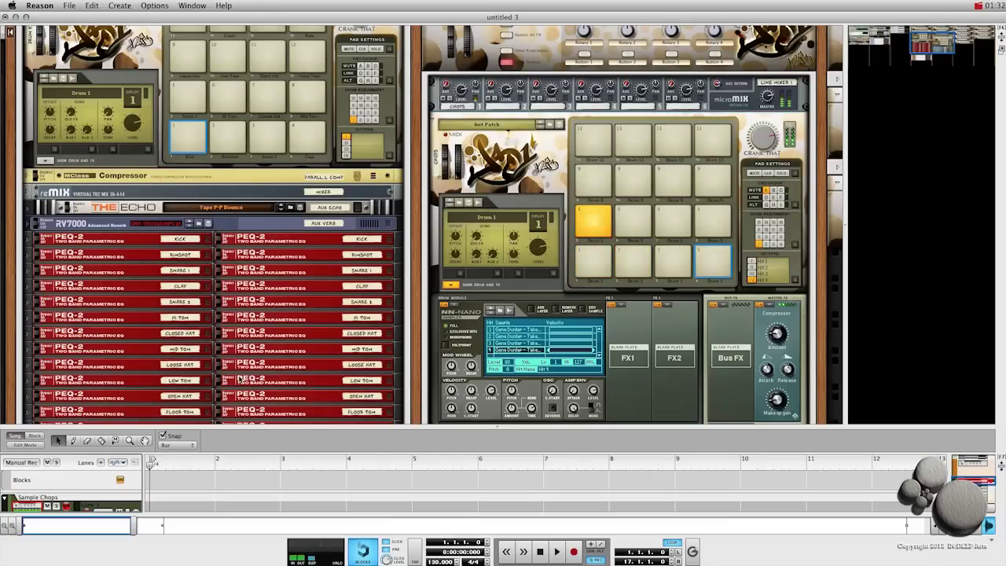
- Load the _5.wav to _8.wav slices from Loop1 Chops into Hits 1 to 4 of Drum 5's NN-Nano
click(599, 228)
double_click(510, 332)
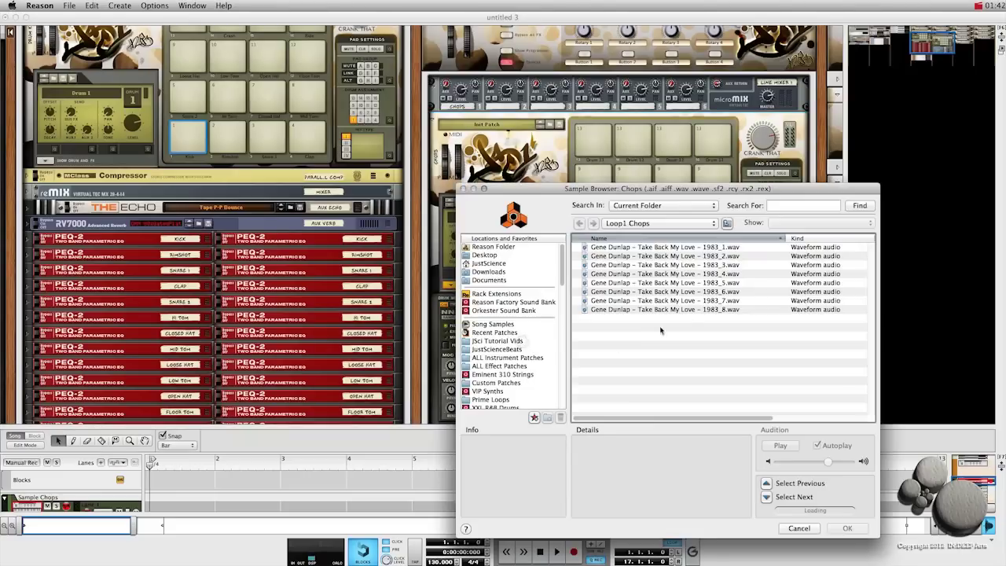
double_click(664, 303)
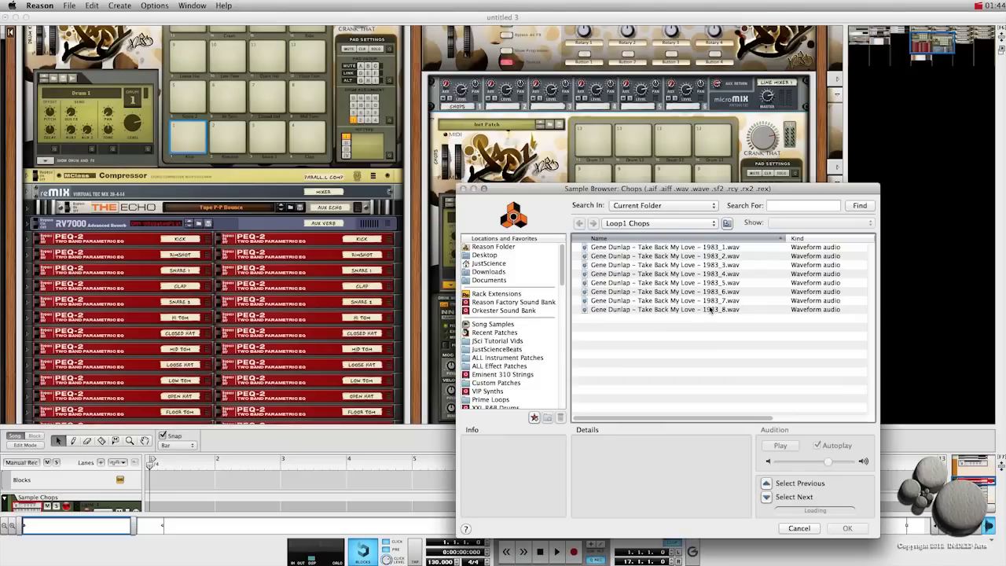
double_click(710, 312)
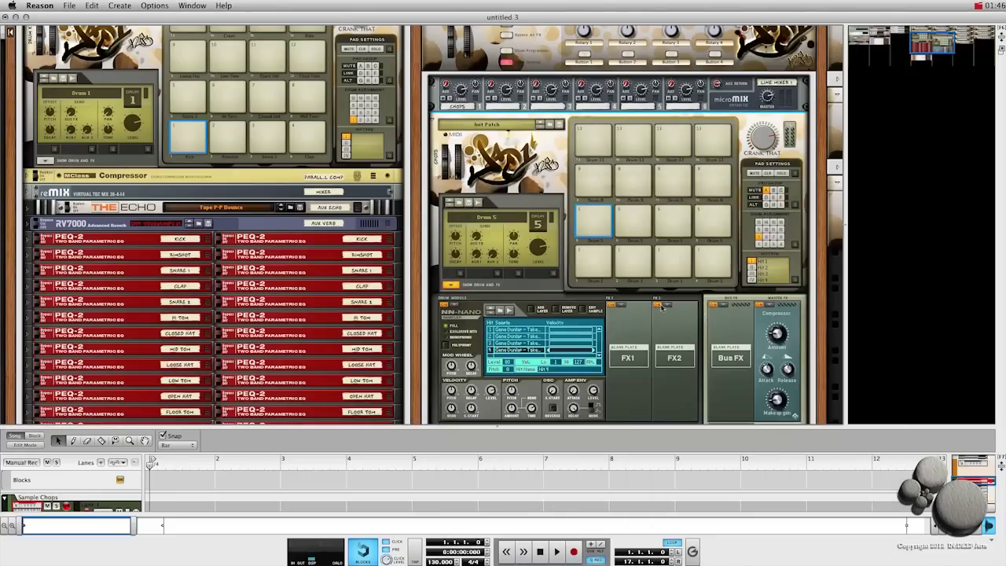
click(578, 235)
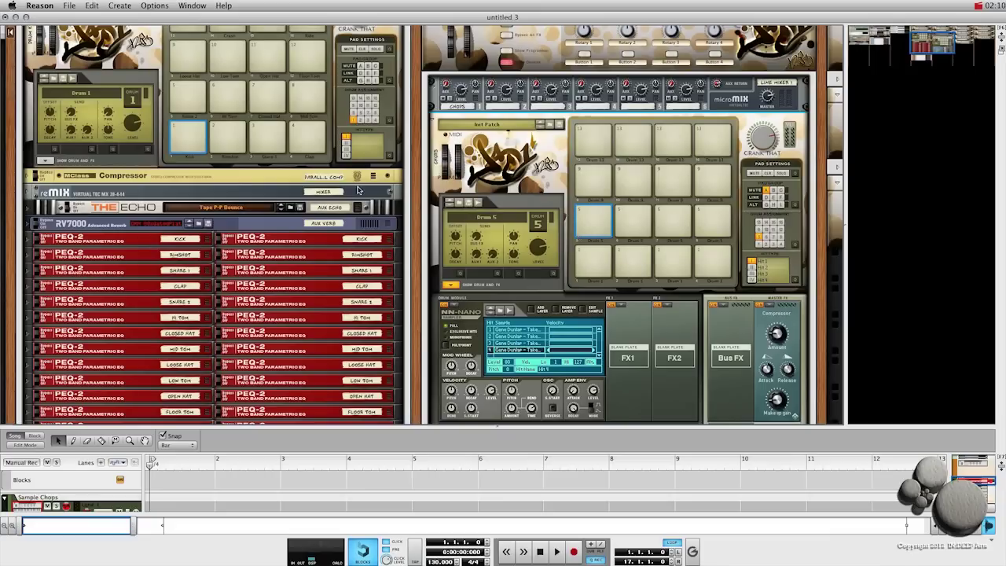
- Show the devices of the Vocal Chops Combinator and select pad 1 on its Kong
drag(925, 43, 945, 47)
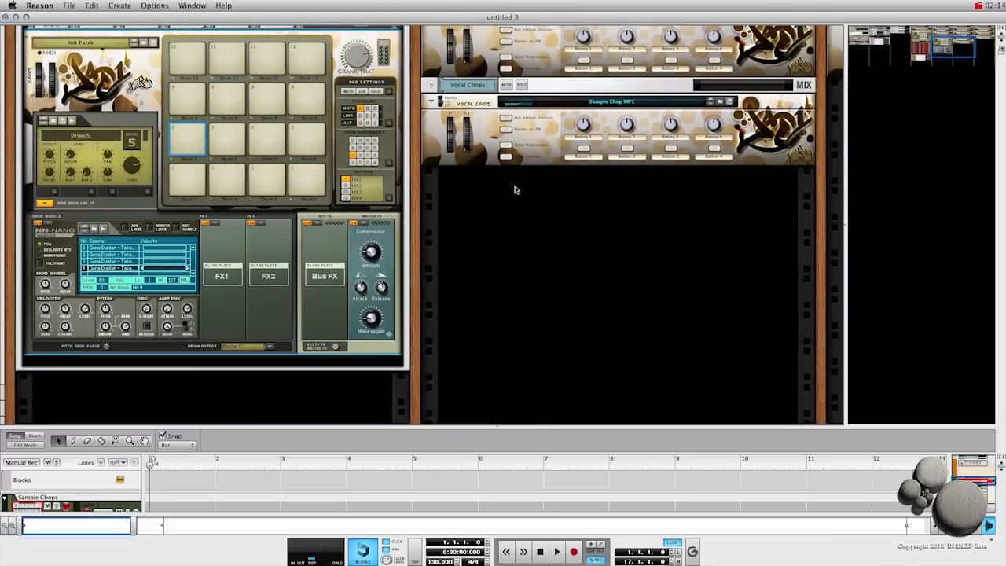
click(506, 156)
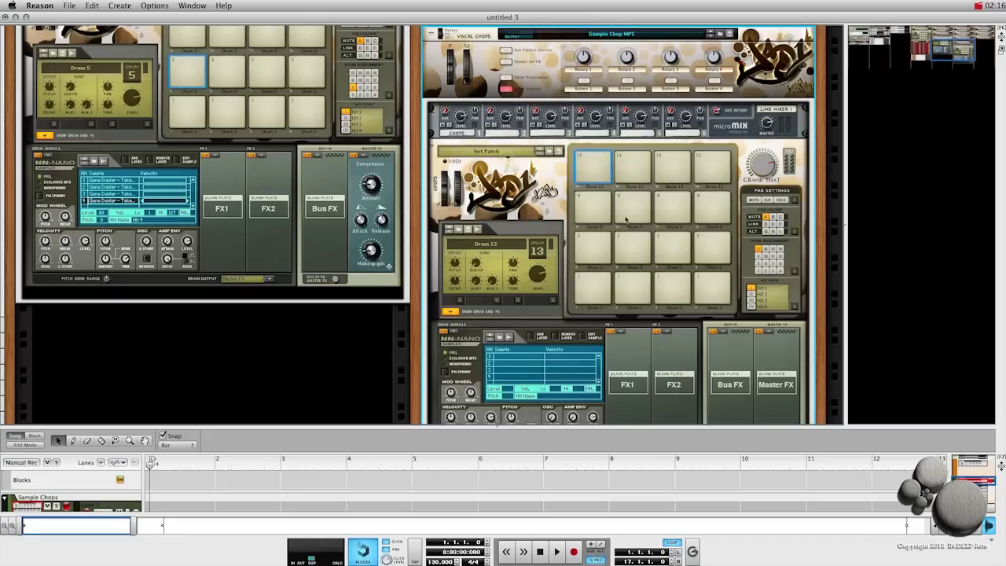
click(595, 298)
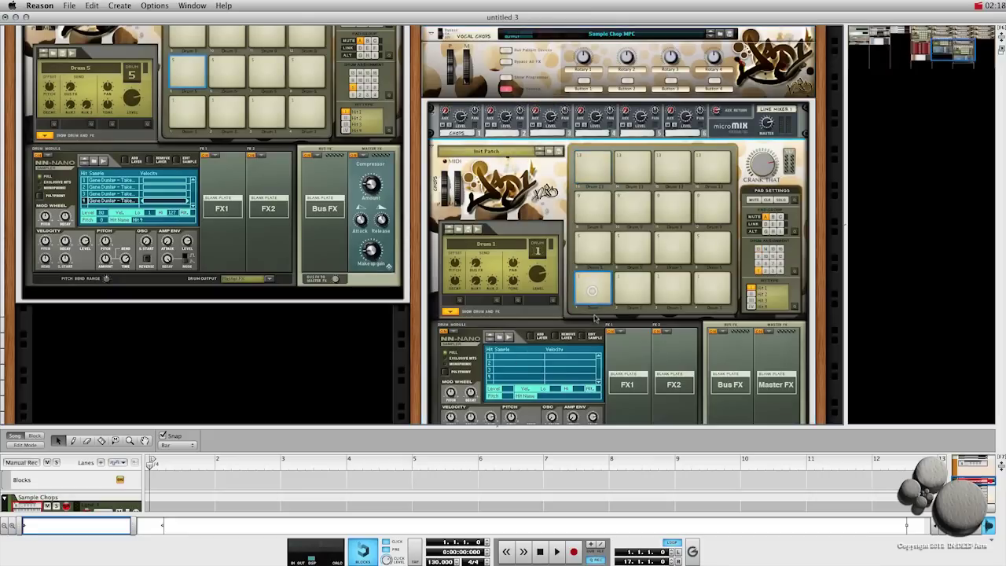
- Load Loop2_1.wav from the Samples/Loop2_Chops folder into Hit 1 of Drum 1 in the Vocal Chops Kong
double_click(520, 359)
click(626, 224)
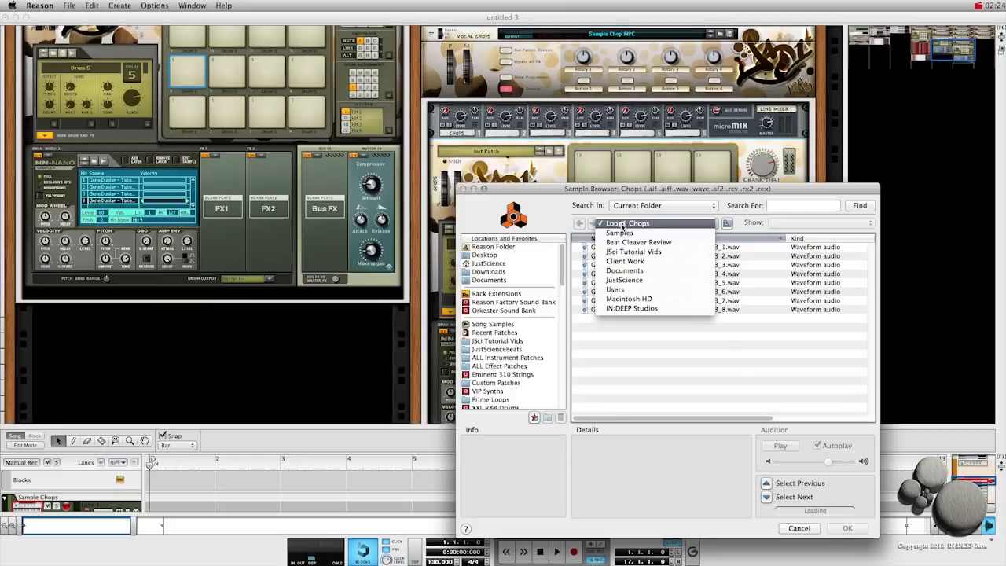
click(621, 234)
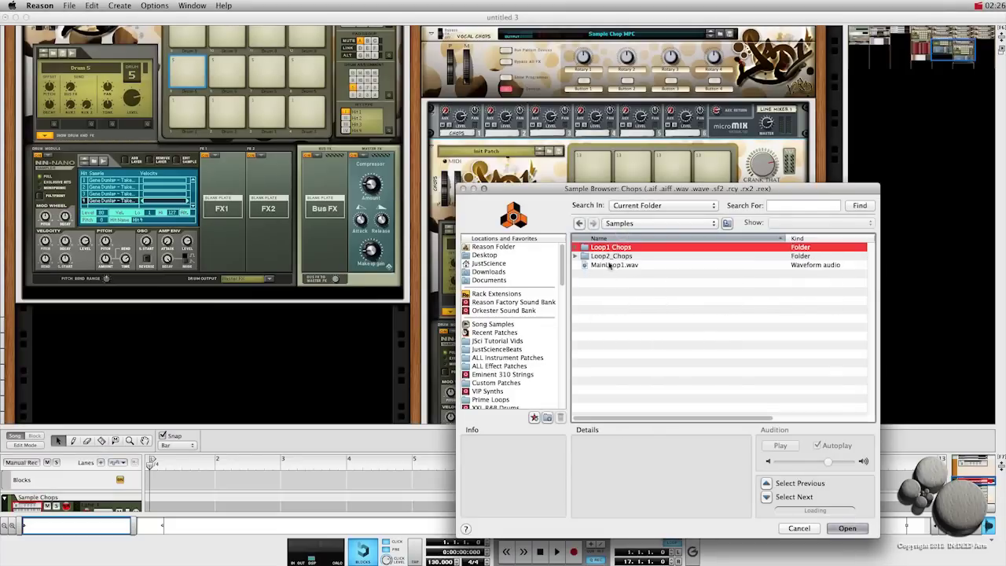
double_click(612, 258)
click(619, 248)
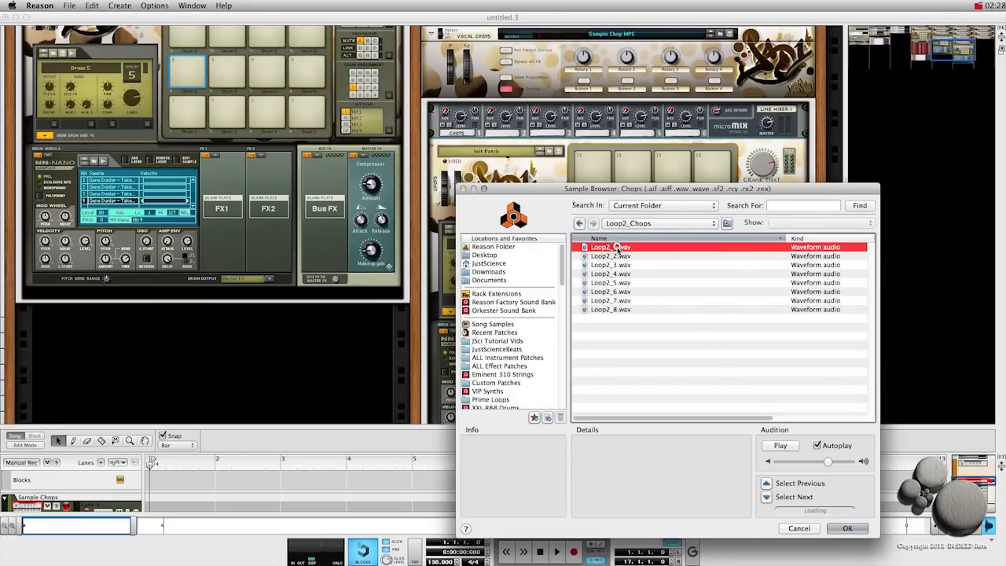
double_click(615, 248)
- Load Loop2_2.wav, Loop2_3.wav and Loop2_4.wav into Hits 2, 3 and 4 of Drum 1 in the Vocal Chops Kong
click(631, 295)
click(591, 289)
double_click(516, 366)
click(614, 258)
double_click(615, 258)
double_click(520, 375)
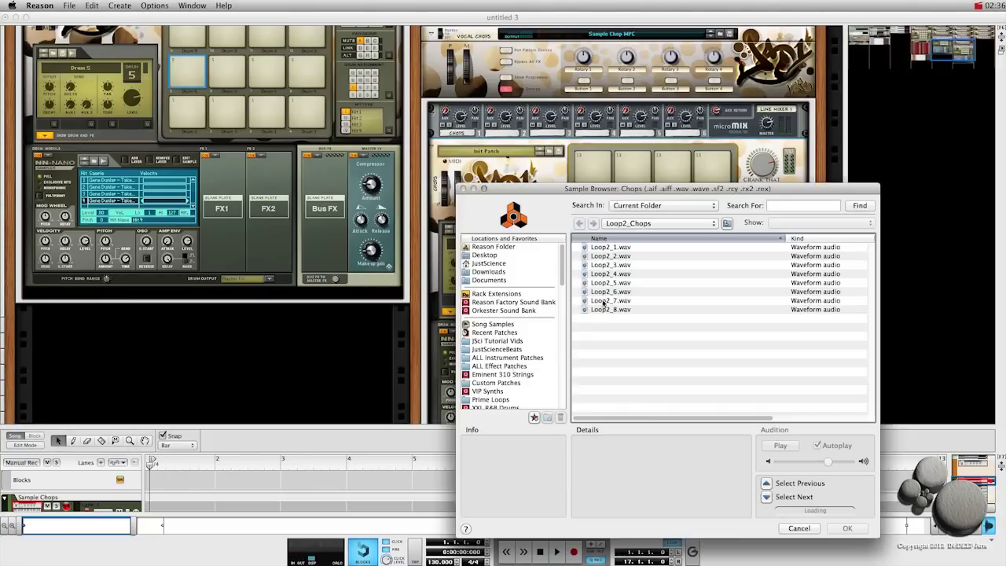
double_click(615, 265)
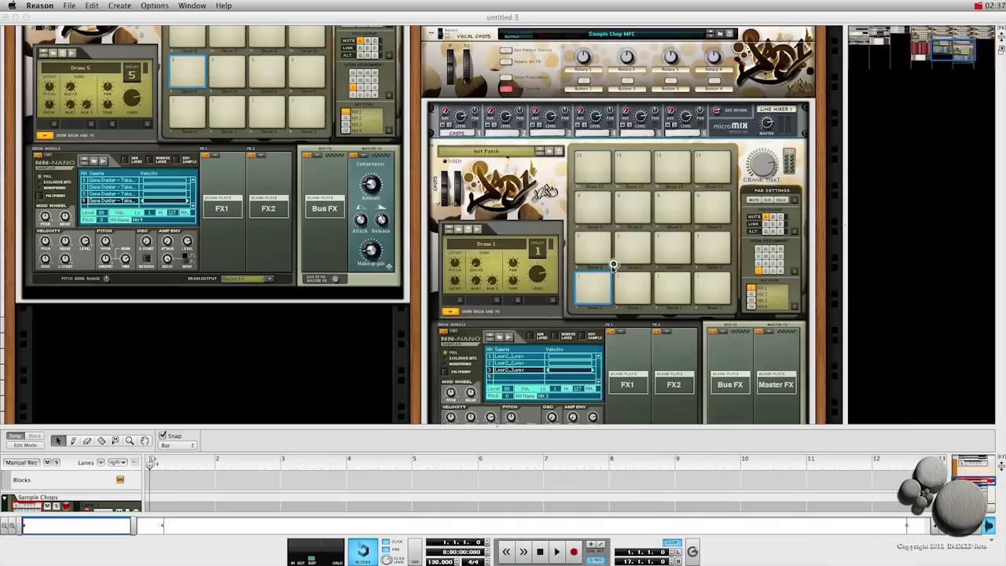
double_click(518, 378)
double_click(612, 274)
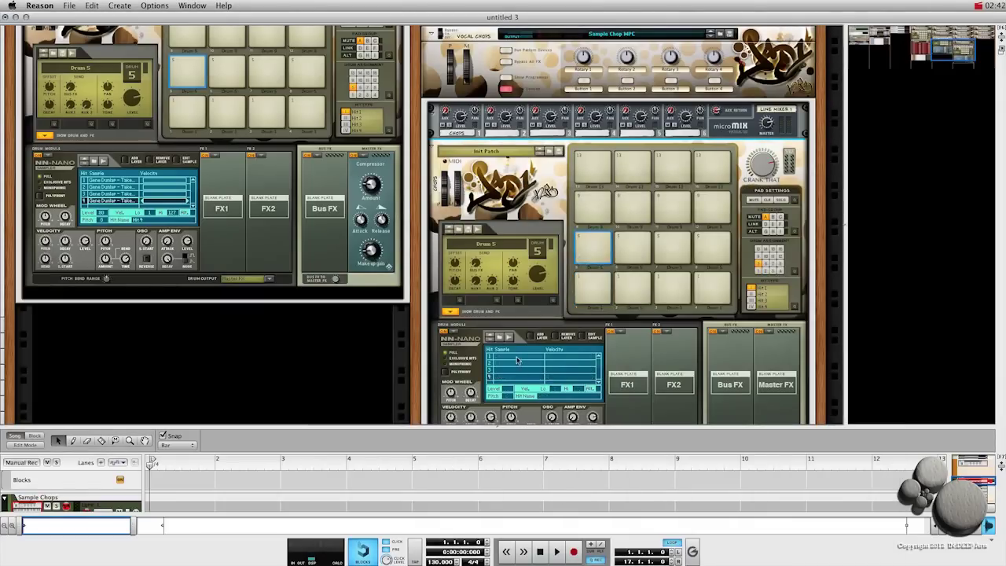
- Load Loop2_5.wav to Loop2_8.wav into Hits 1 to 4 of Drum 5 in the Vocal Chops Kong
double_click(518, 358)
double_click(604, 283)
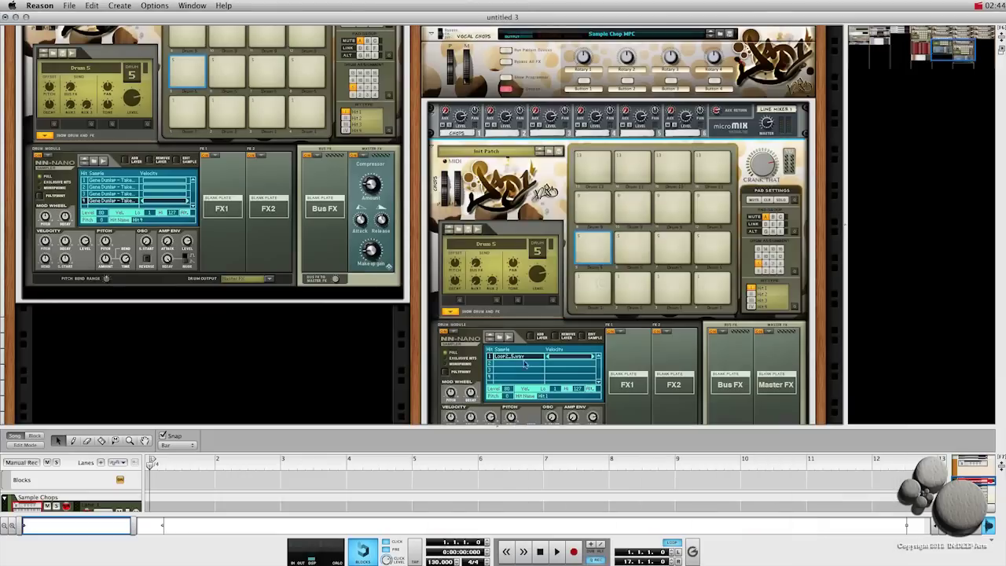
double_click(519, 365)
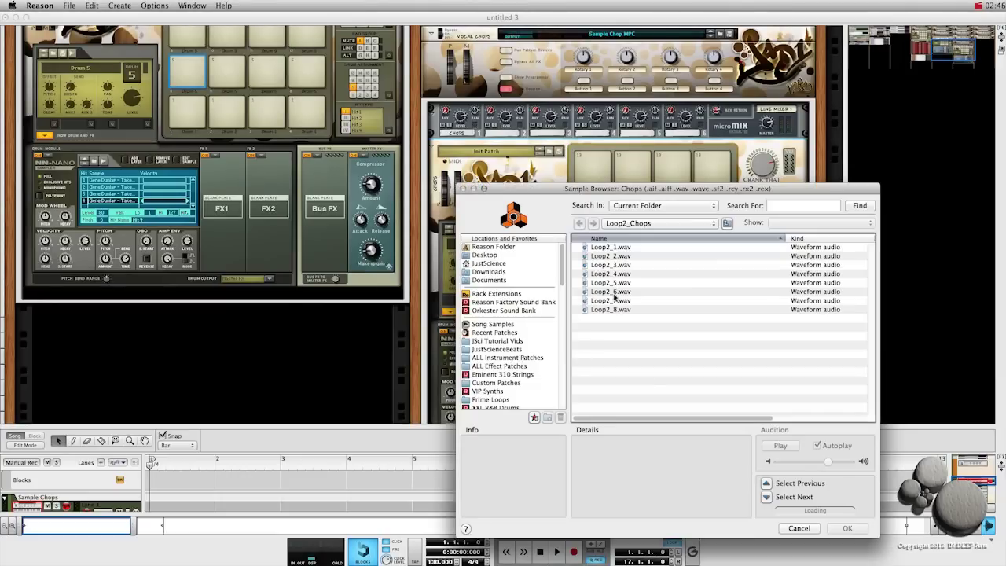
double_click(613, 292)
double_click(515, 369)
double_click(628, 302)
double_click(519, 379)
double_click(618, 312)
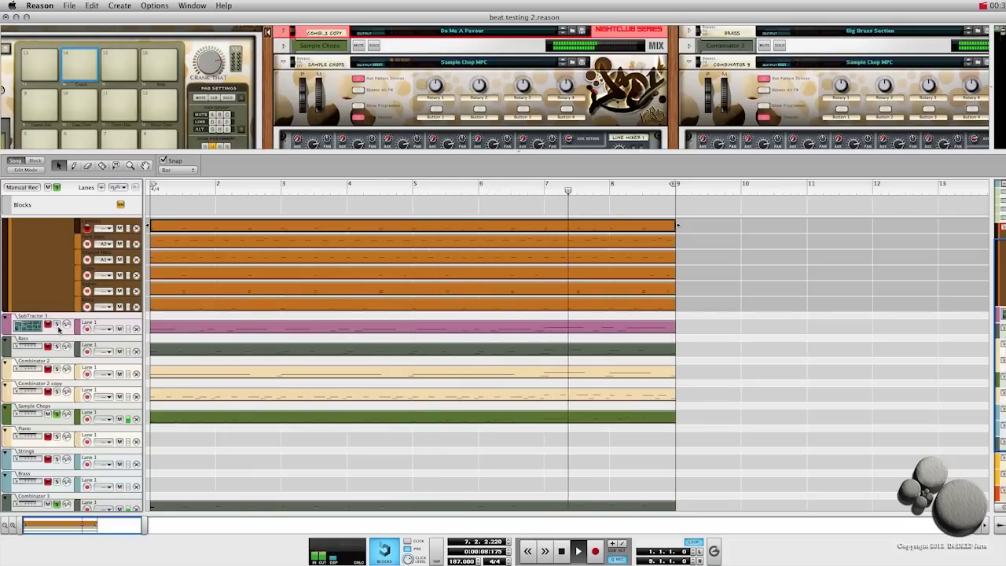
- Solo the SubTractor 3 and Drums tracks in the beat testing 2 song during playback
scroll(59, 299, up, 3)
scroll(60, 315, up, 2)
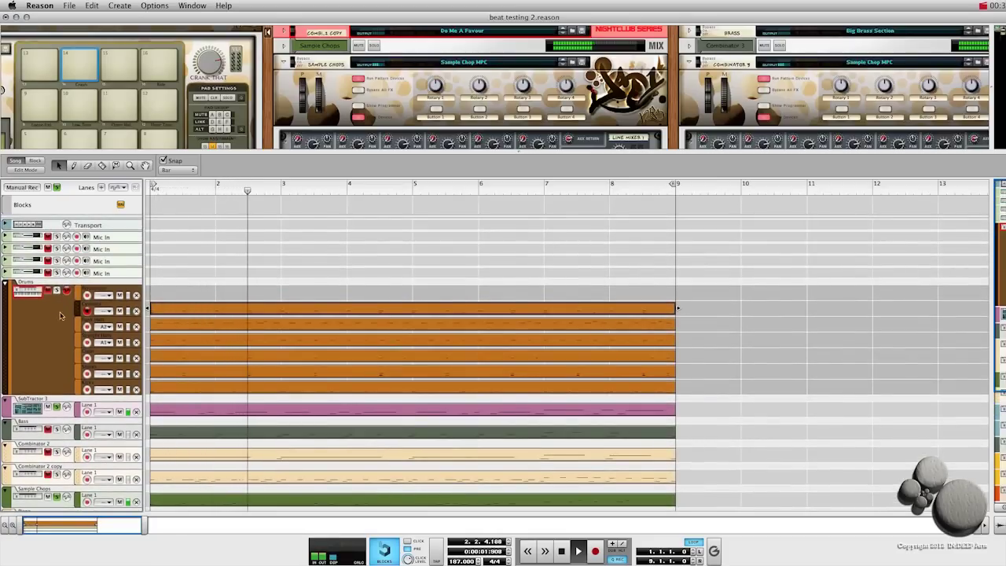
click(55, 400)
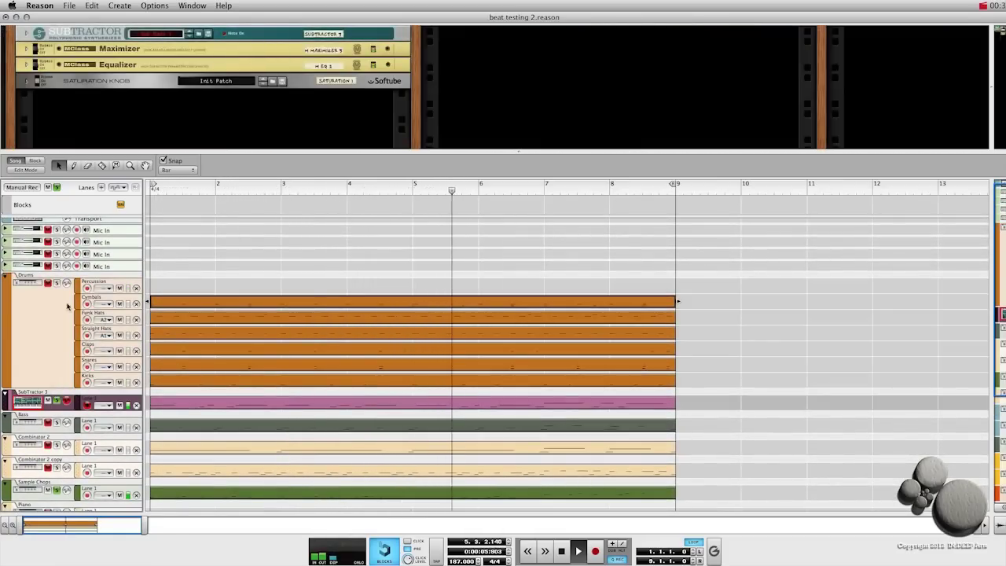
click(58, 283)
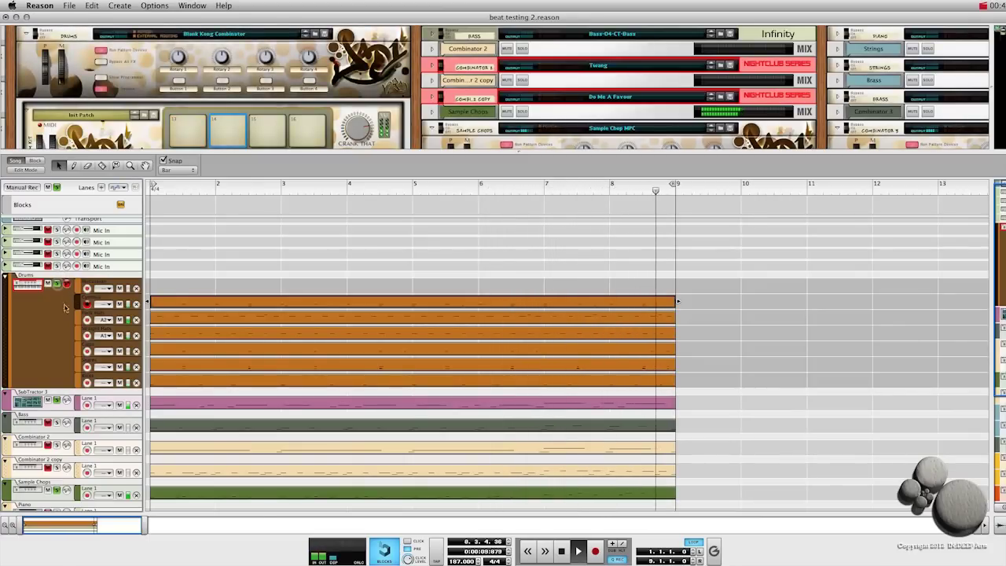
- Enlarge the rack area and examine the Kong devices of the Drums, Sample Chops and Combinator 3 tracks during playback
drag(510, 151, 540, 437)
scroll(585, 271, right, 2)
scroll(586, 271, down, 2)
scroll(585, 271, right, 2)
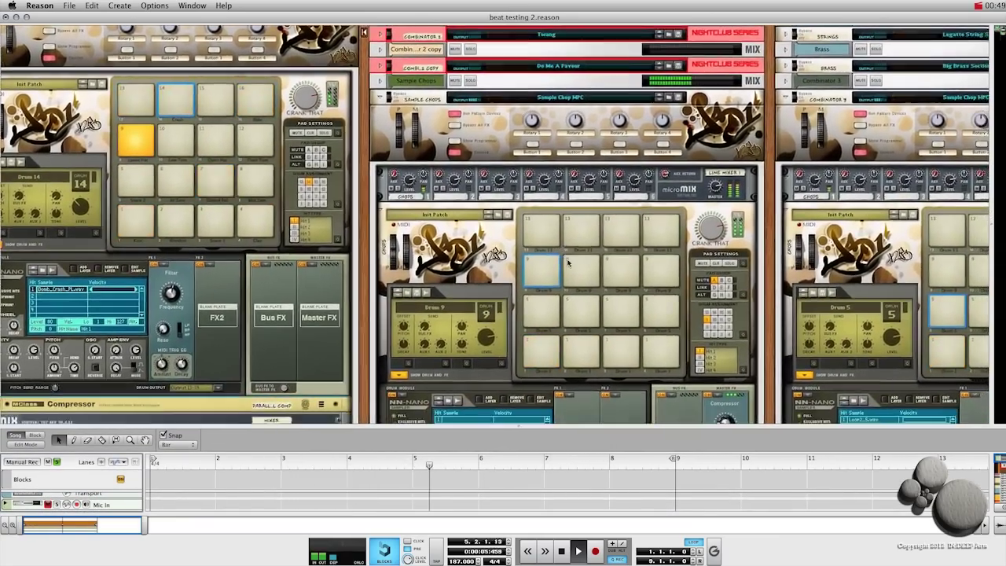
scroll(567, 265, down, 1)
scroll(567, 264, right, 1)
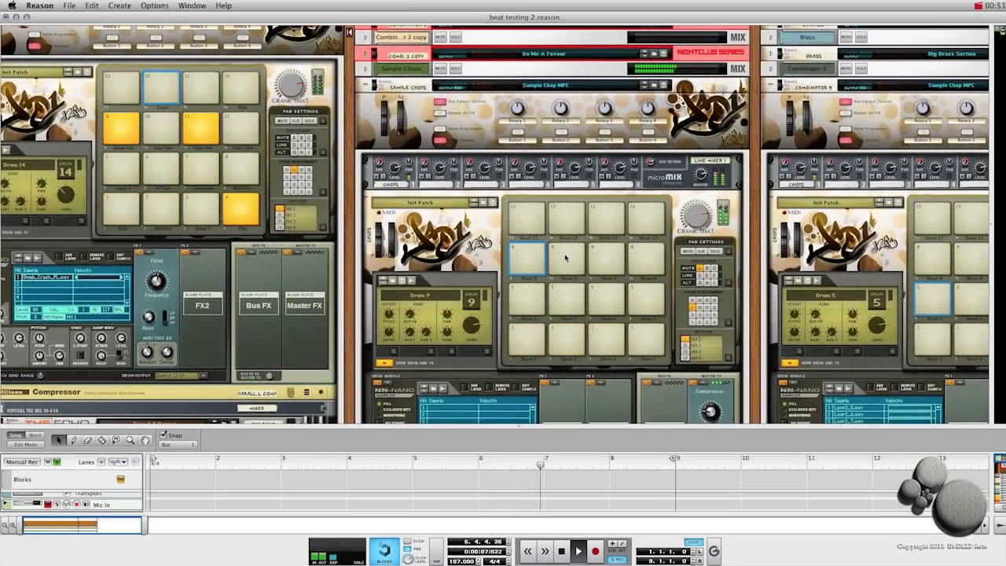
scroll(570, 258, right, 3)
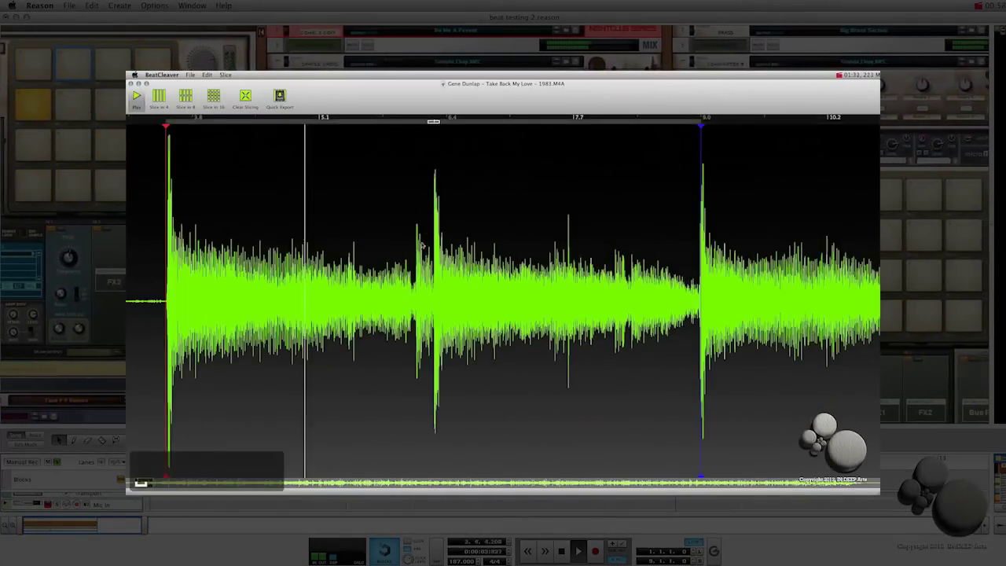
scroll(422, 246, up, 10)
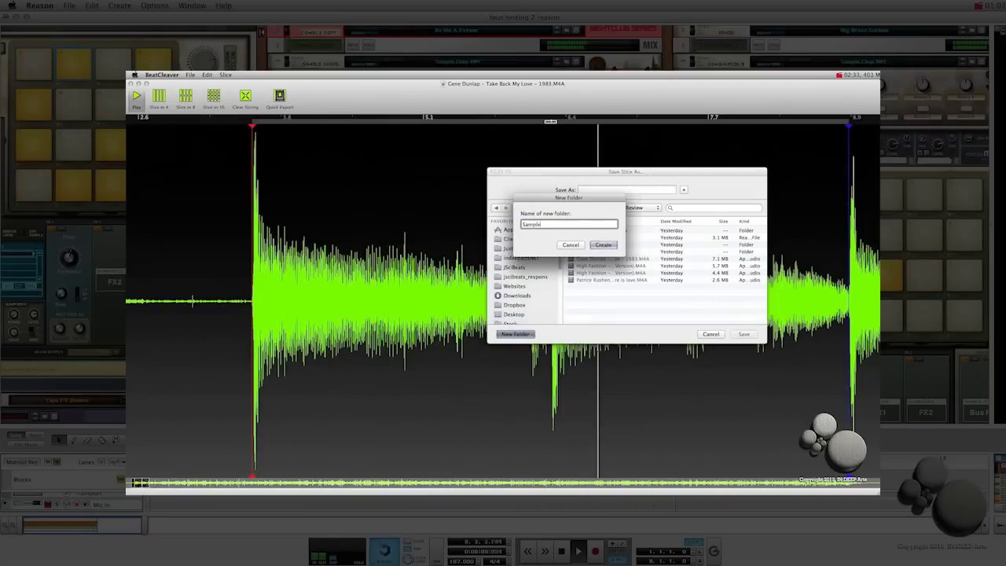
key(Return)
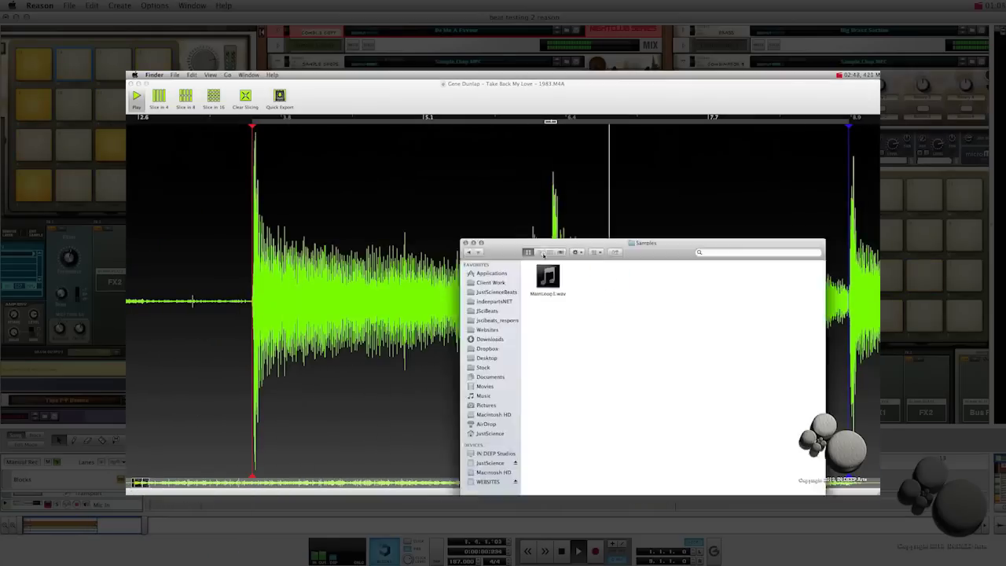